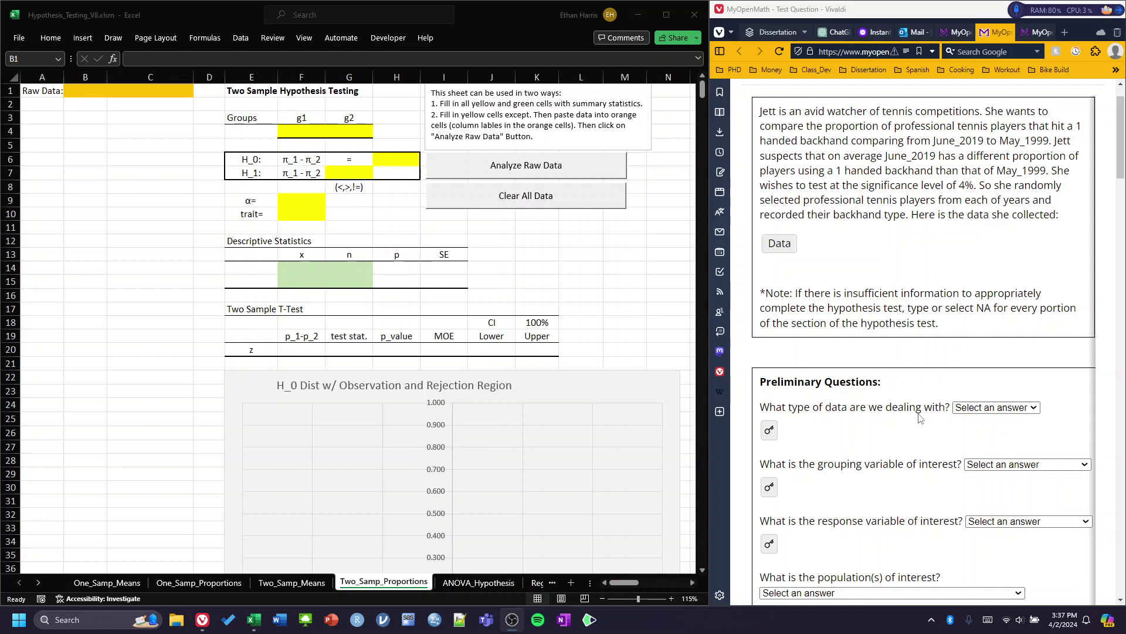
# - Reveal the tennis backhand data in the question, copy the whole table including its headers, and collapse it again
pyautogui.click(780, 243)
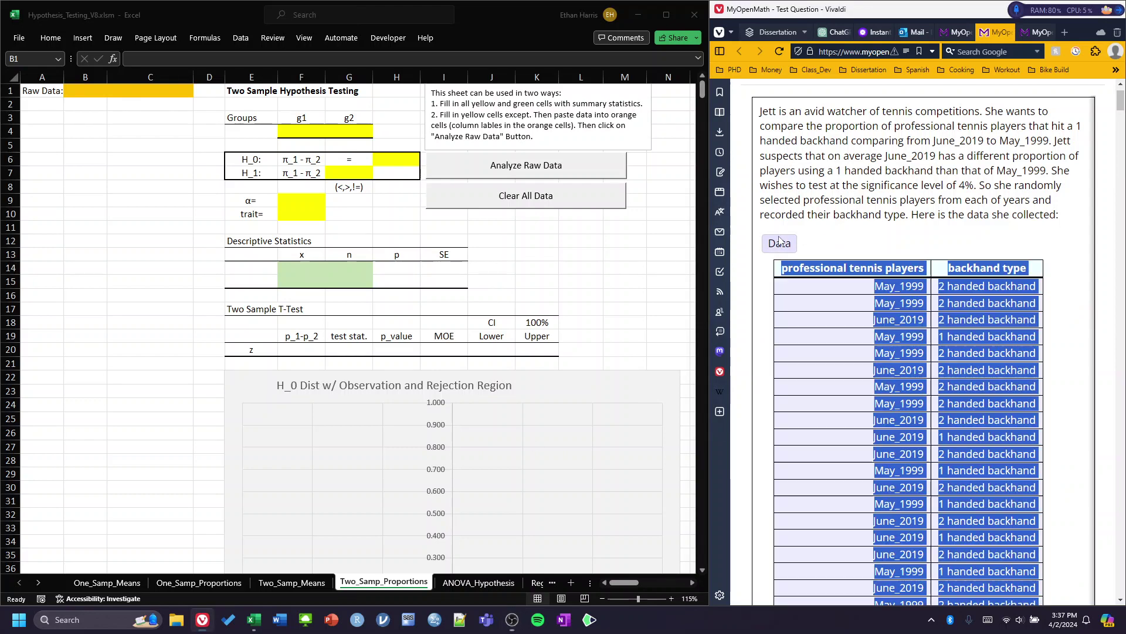
pyautogui.click(790, 290)
pyautogui.moveTo(779, 269); pyautogui.dragTo(1062, 268)
pyautogui.rightClick(1063, 270)
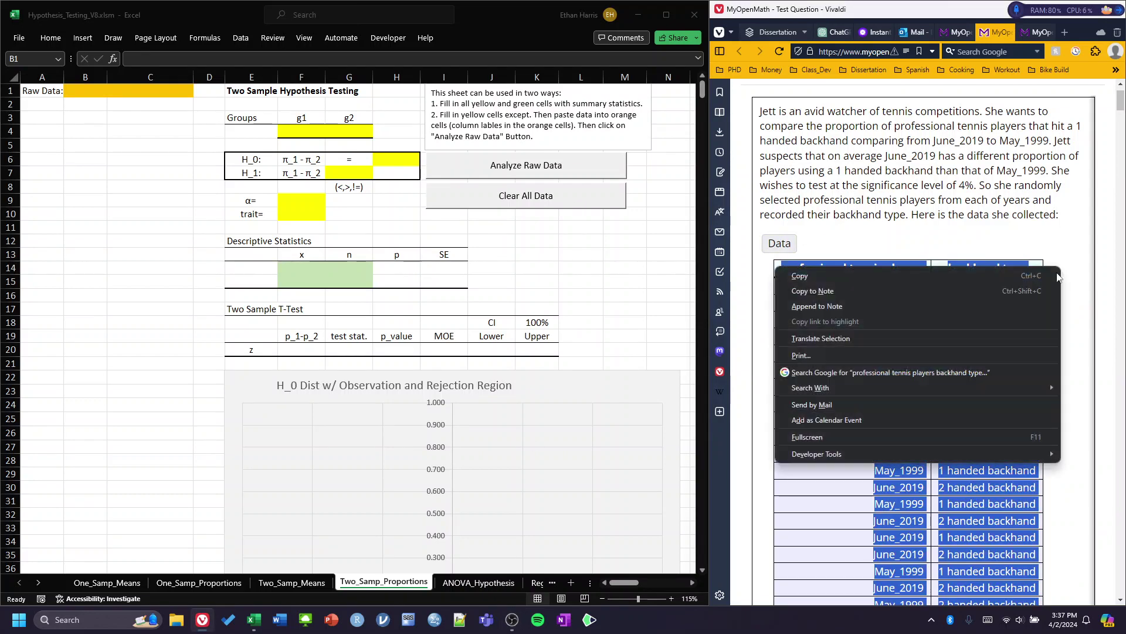
pyautogui.click(852, 279)
pyautogui.click(776, 244)
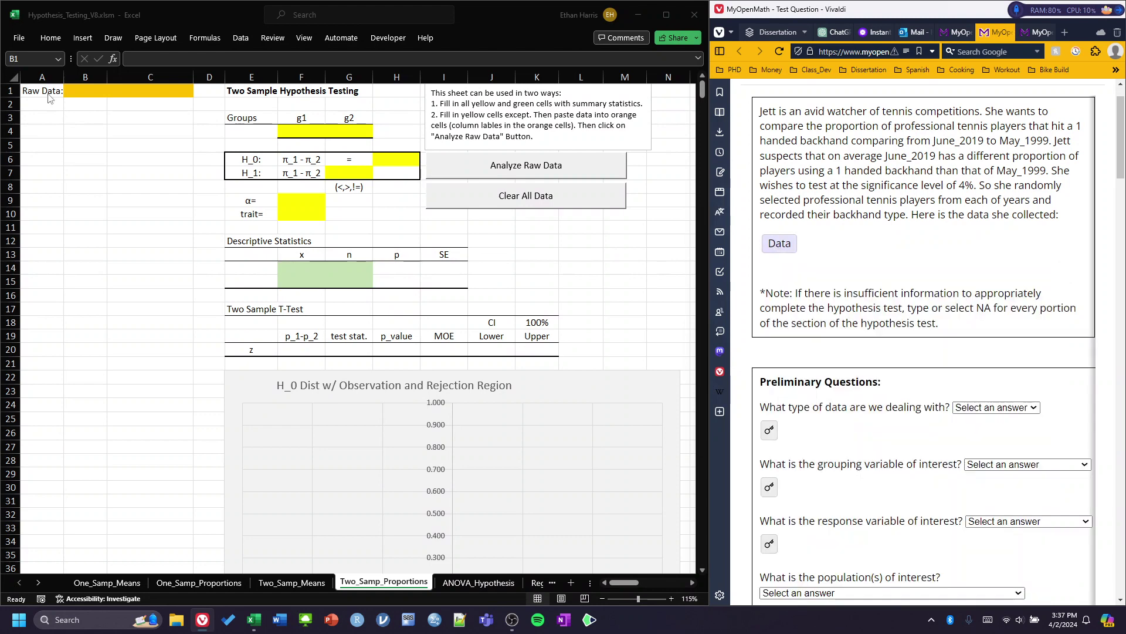
# - Switch to Excel and paste the copied table as plain Text into the raw data area starting at cell B1
pyautogui.click(76, 91)
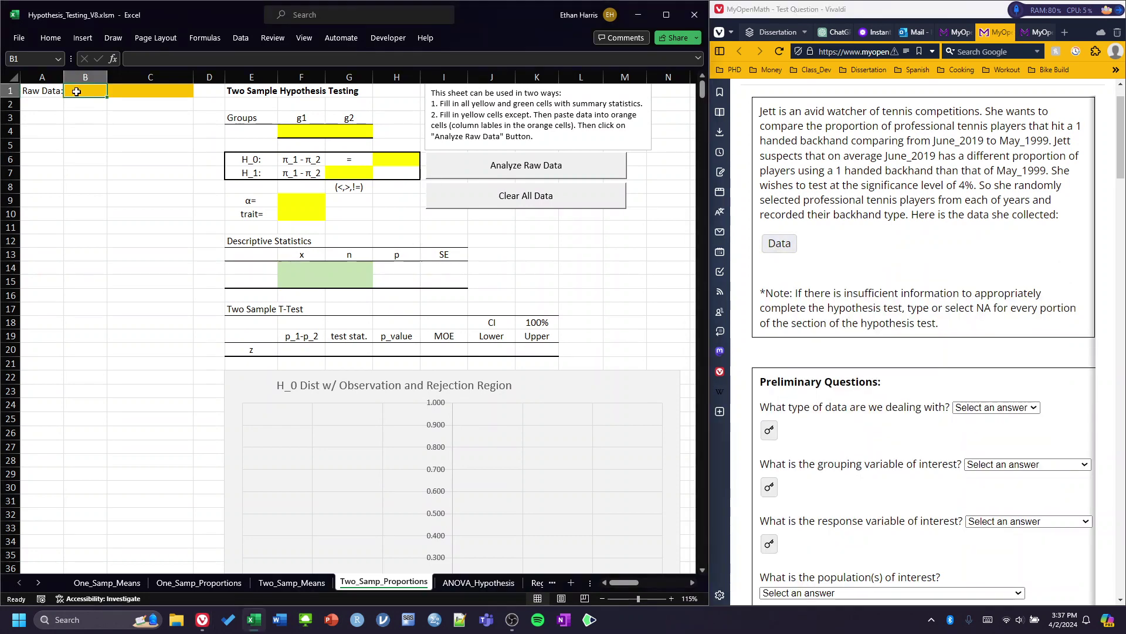
pyautogui.rightClick(76, 91)
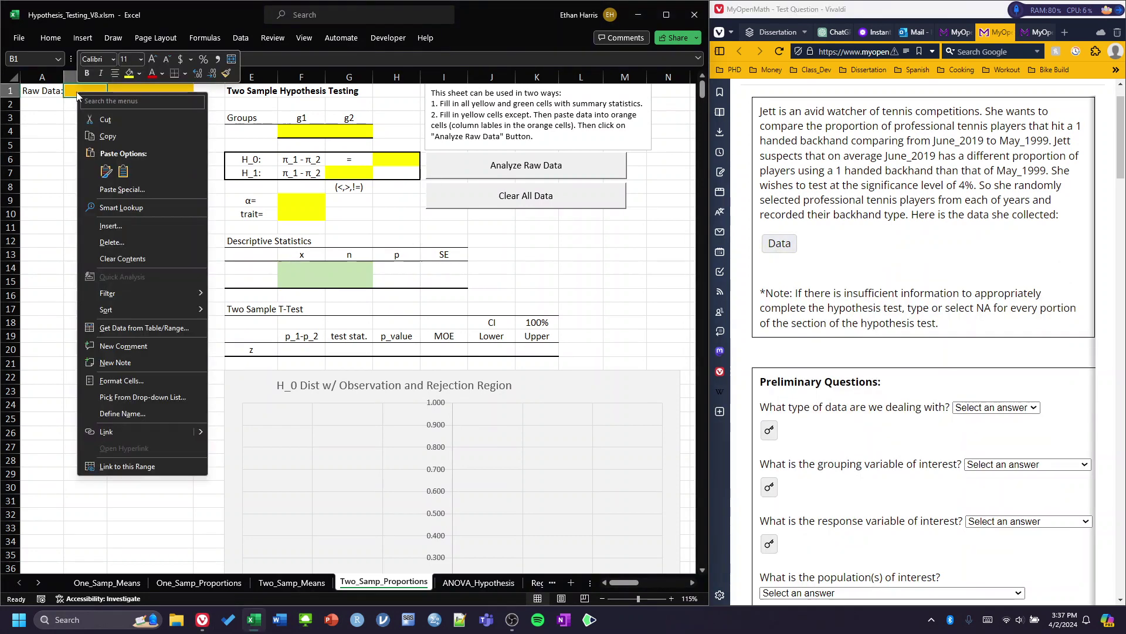
pyautogui.click(112, 196)
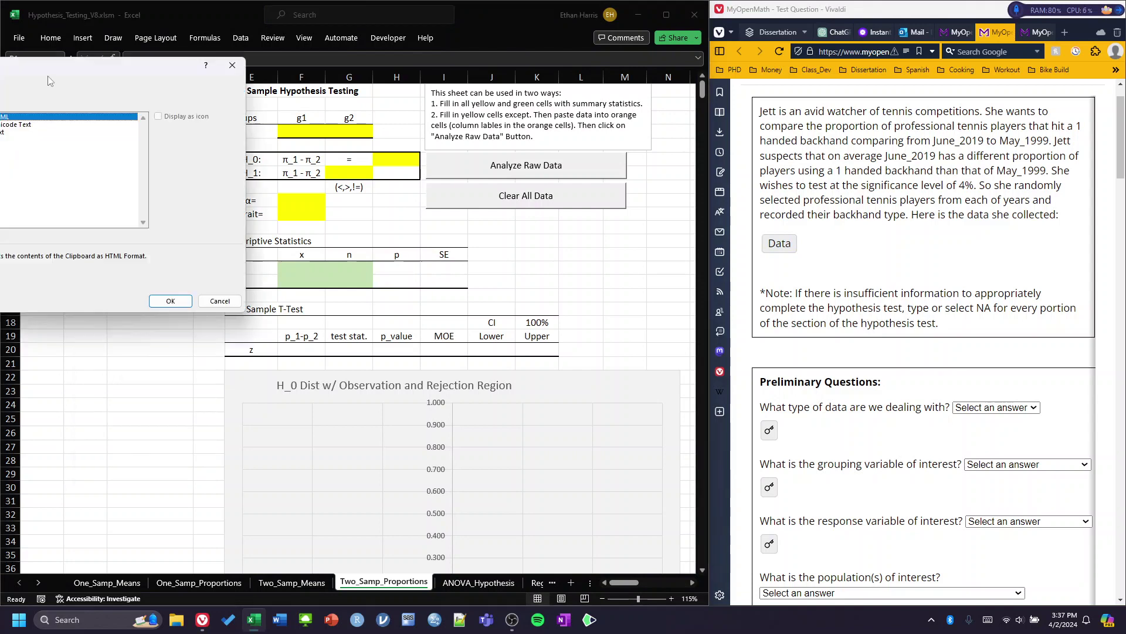
pyautogui.moveTo(52, 62); pyautogui.dragTo(154, 67)
pyautogui.click(106, 129)
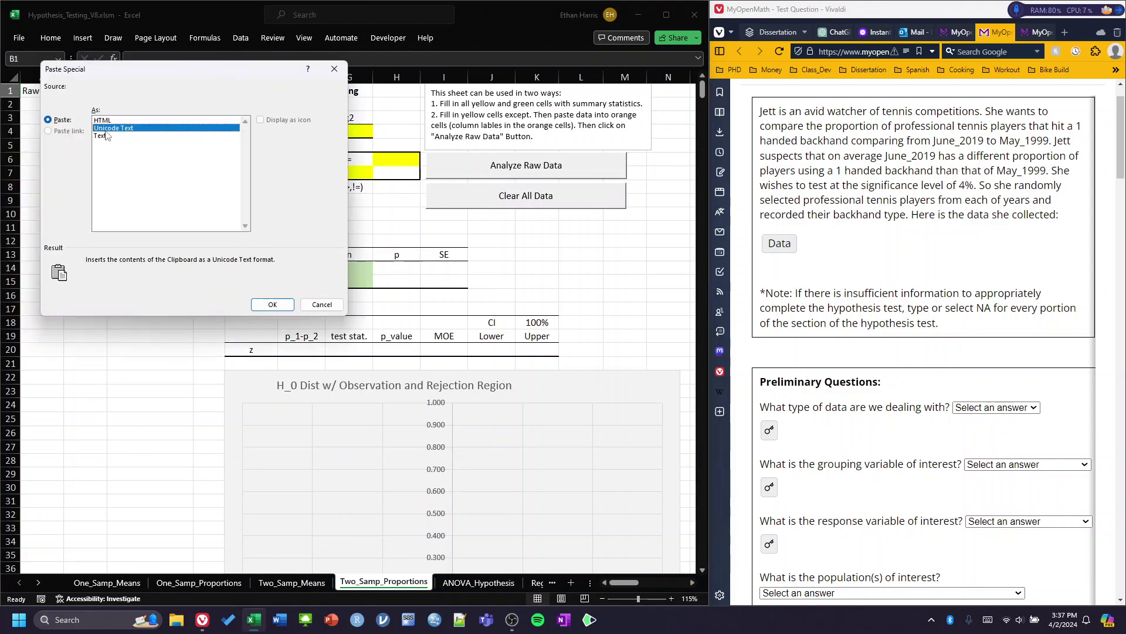
pyautogui.click(106, 136)
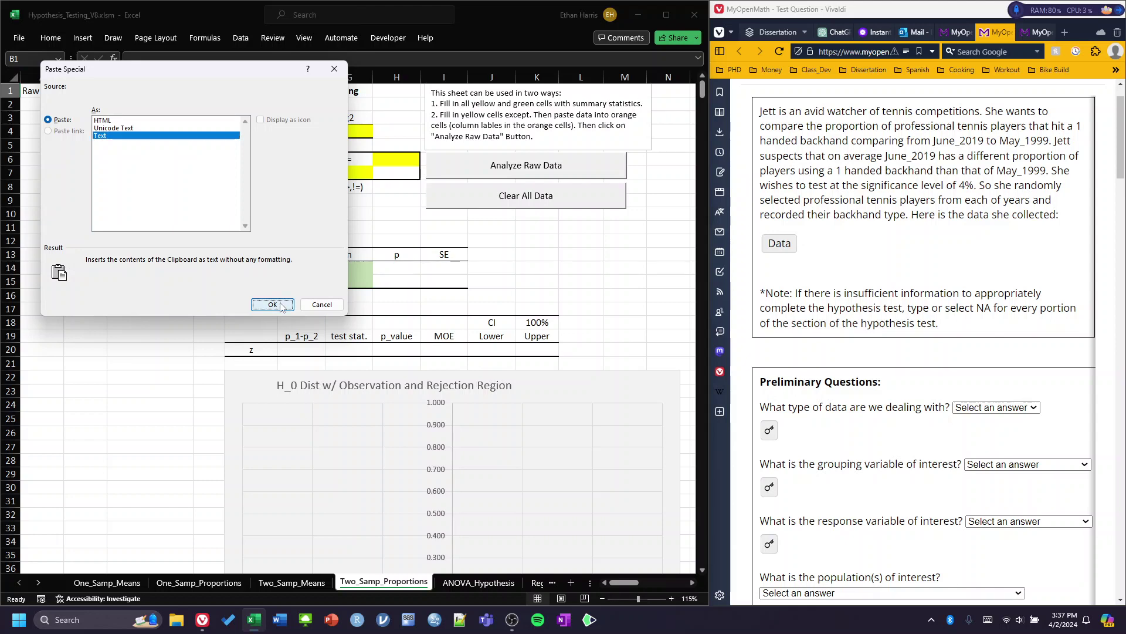
pyautogui.click(273, 304)
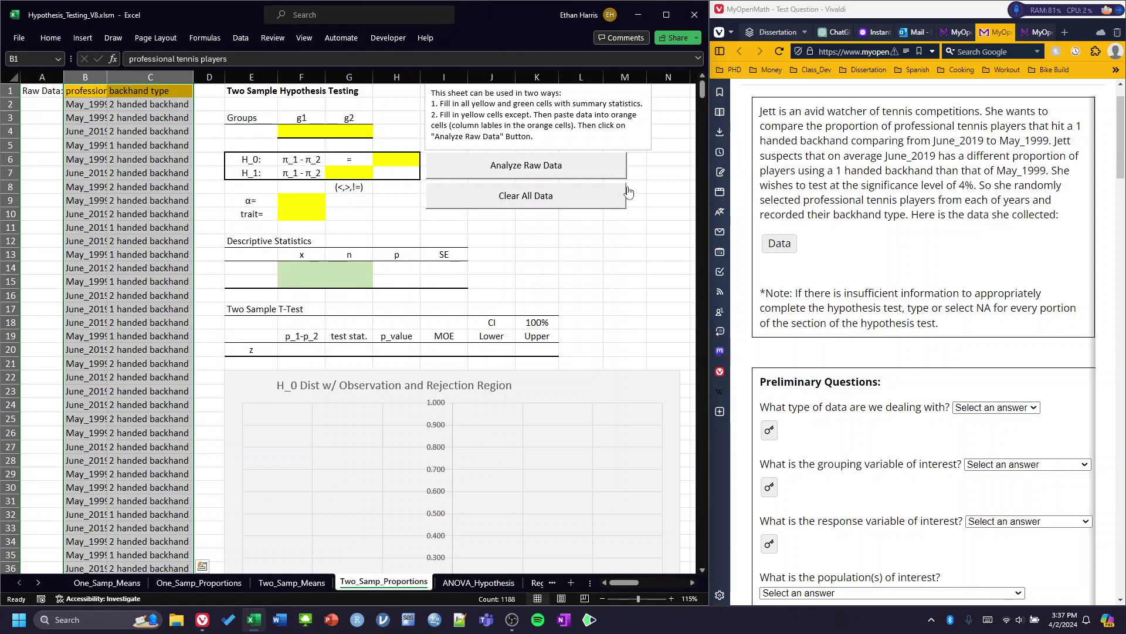
# - Set group g1 to June_2019 with the formula =B4 and group g2 to May_1999 with =B2
pyautogui.scroll(-10, 844, 344)
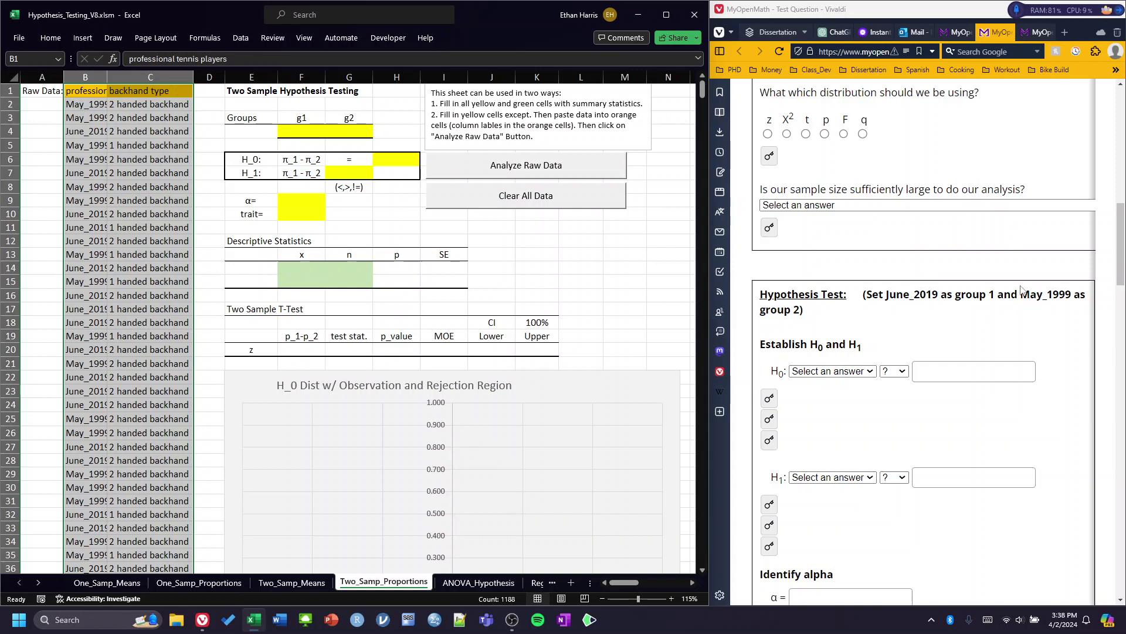
pyautogui.click(312, 131)
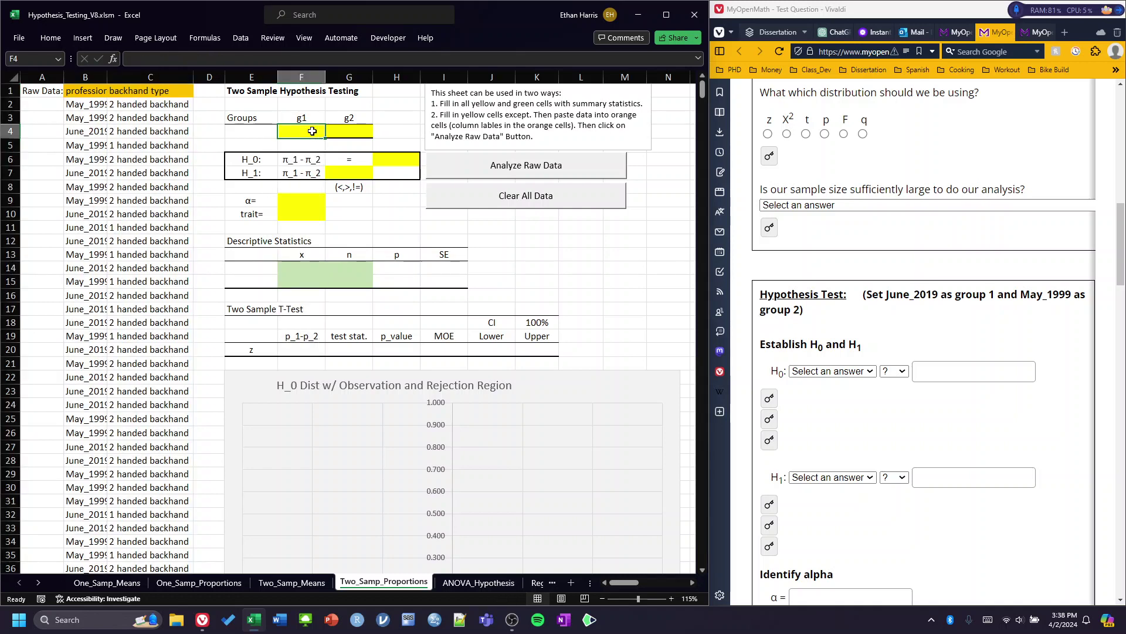
pyautogui.write('=')
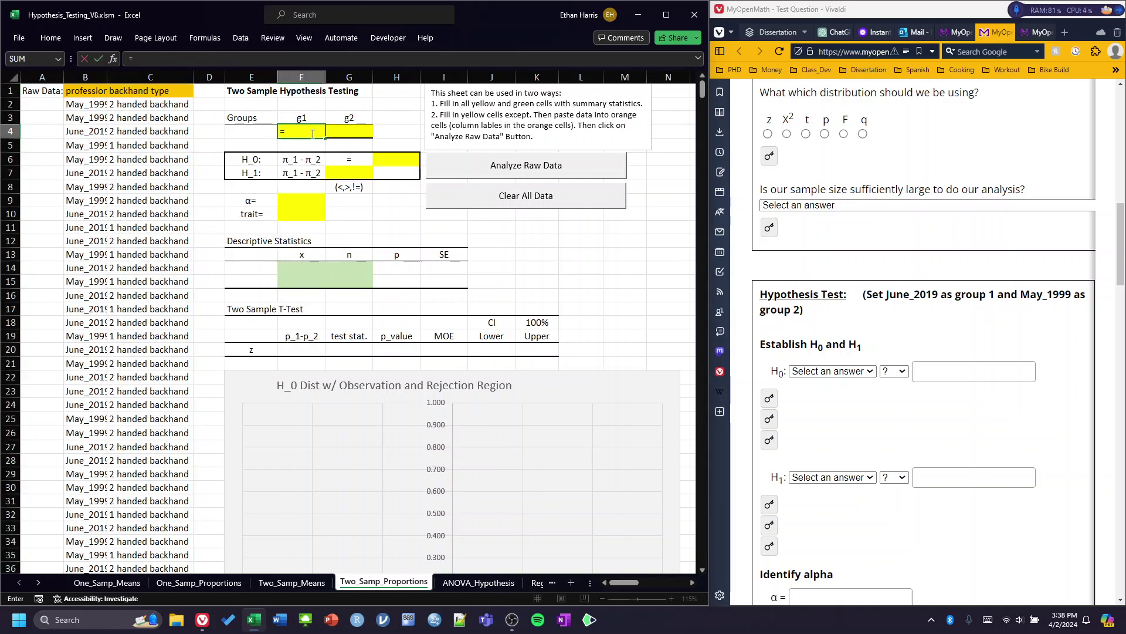
pyautogui.click(93, 131)
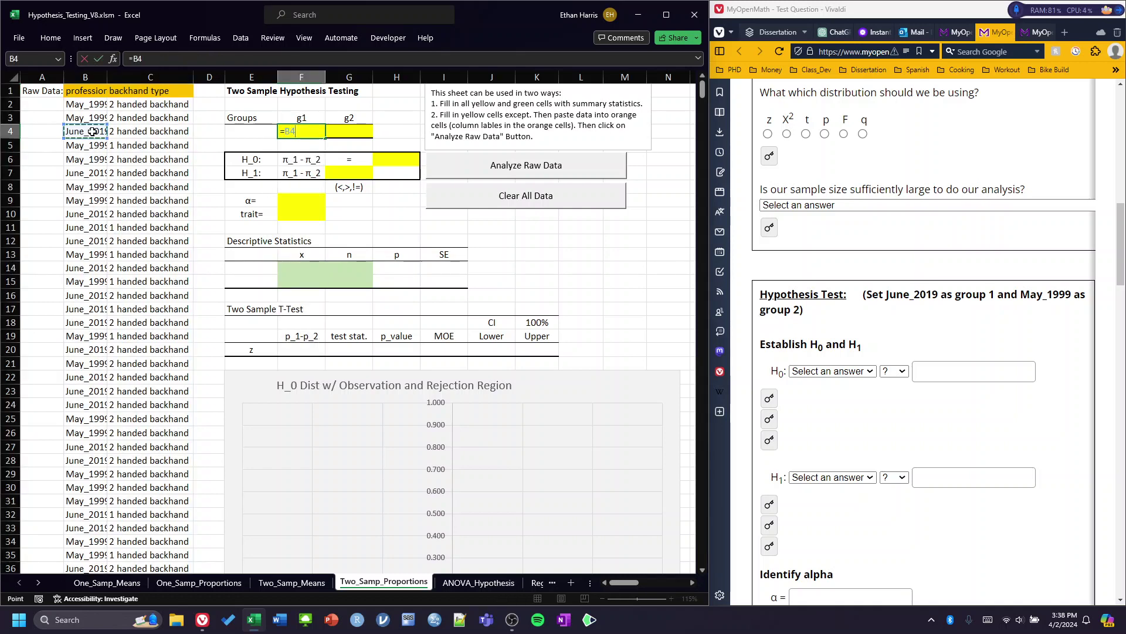
pyautogui.press('Tab')
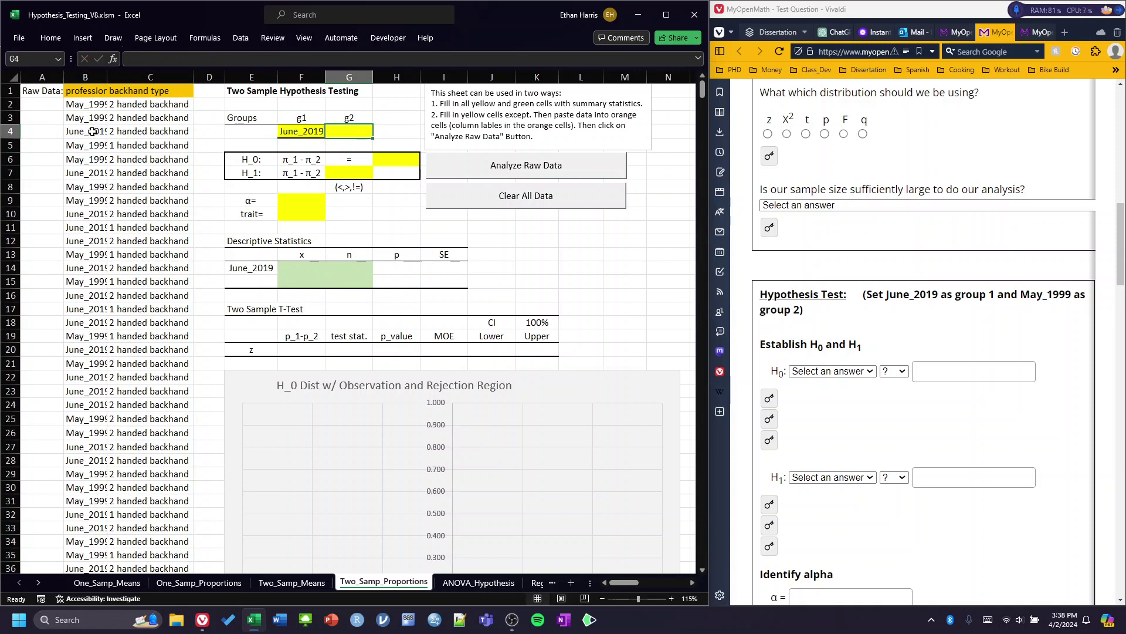
pyautogui.write('=')
pyautogui.click(85, 106)
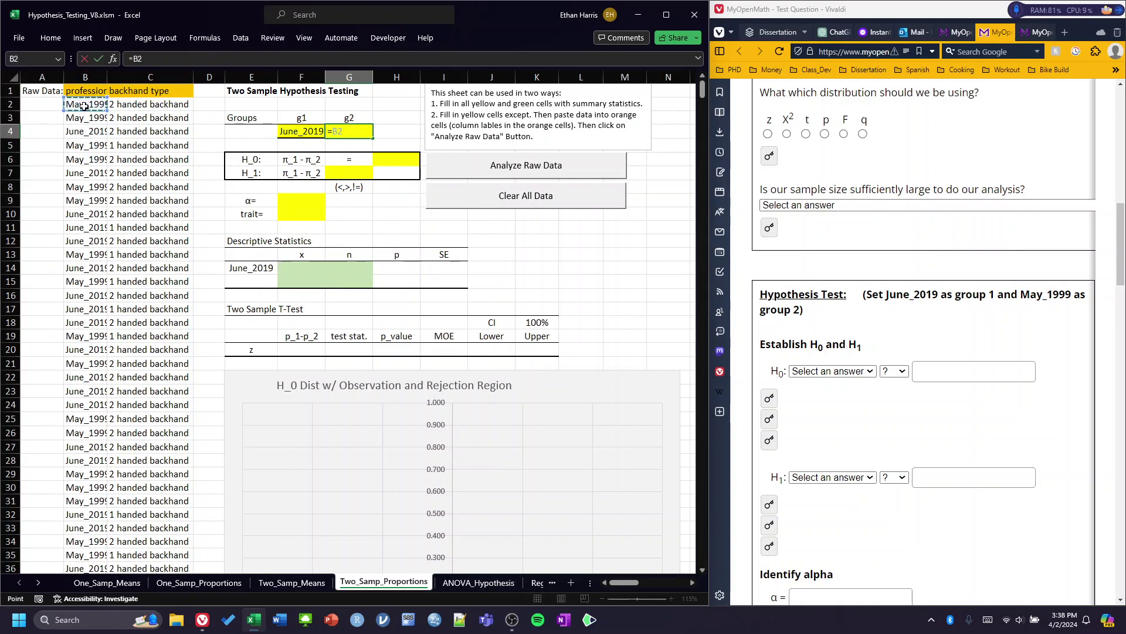
pyautogui.press('Return')
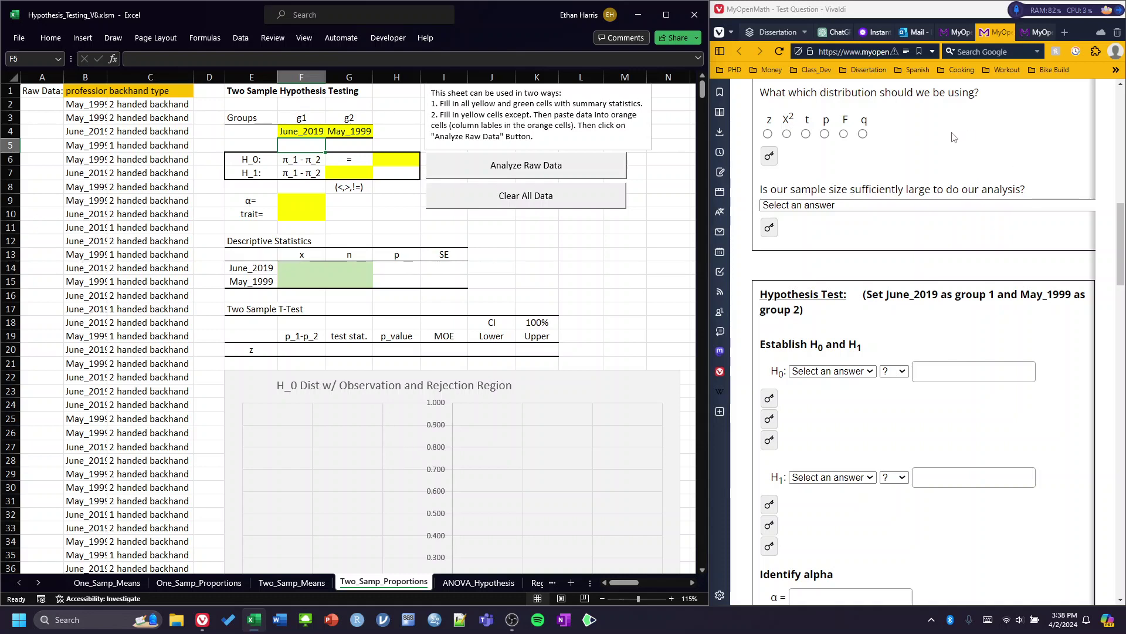
# - Set the test parameters: hypothesized difference 0 for H_0, comparison != for H_1, and α 0.04
pyautogui.scroll(15, 861, 194)
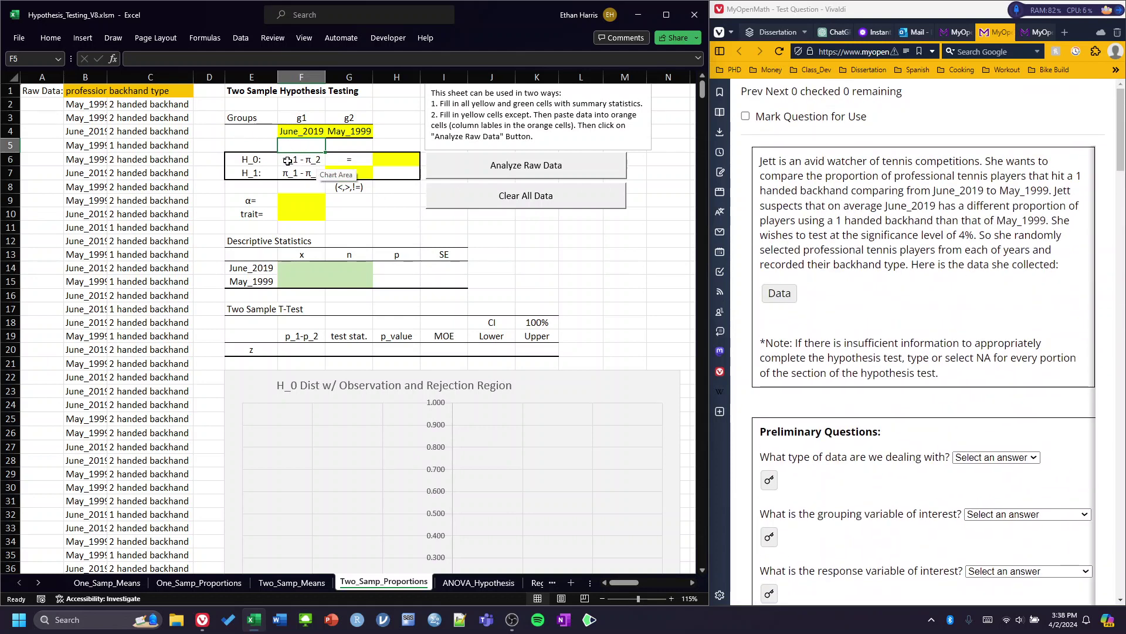
pyautogui.click(383, 157)
pyautogui.write('0')
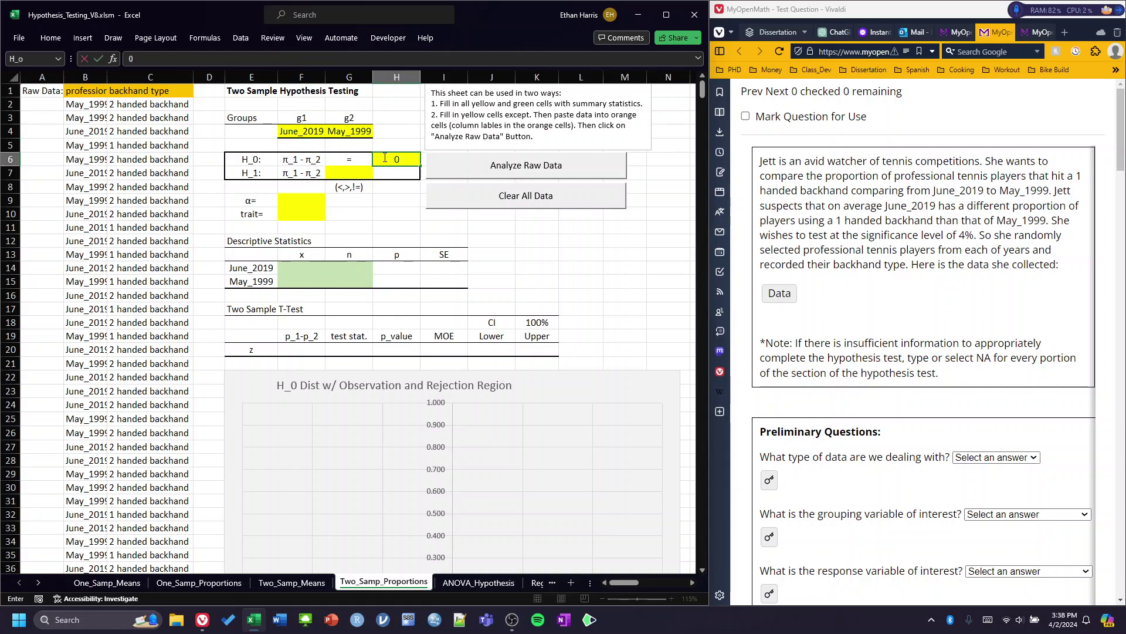
pyautogui.click(349, 170)
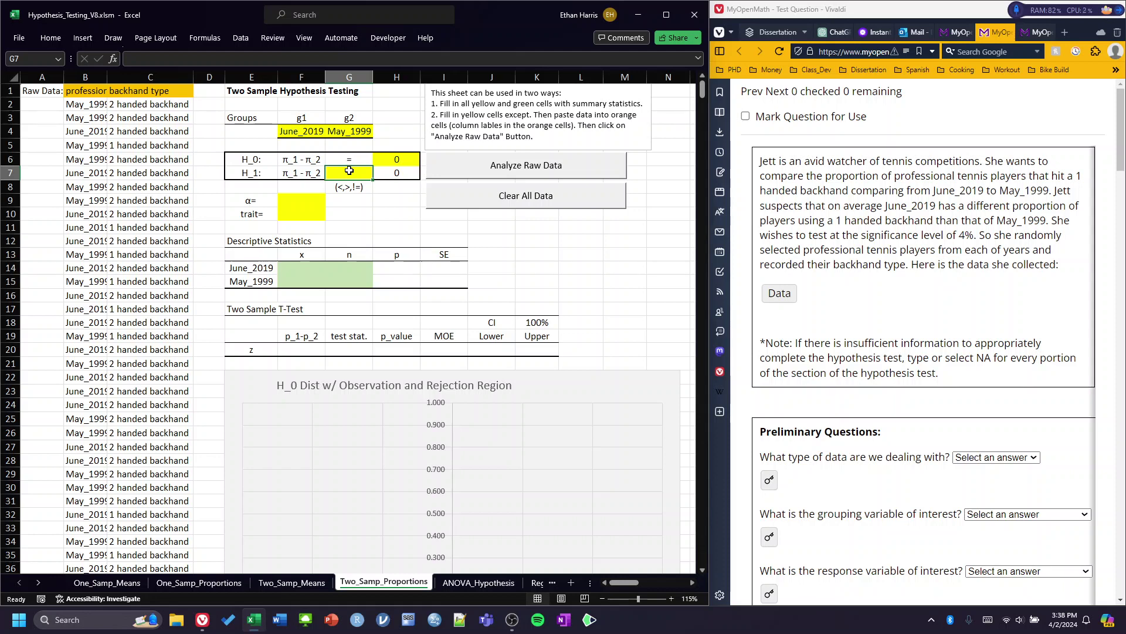
pyautogui.write('!=')
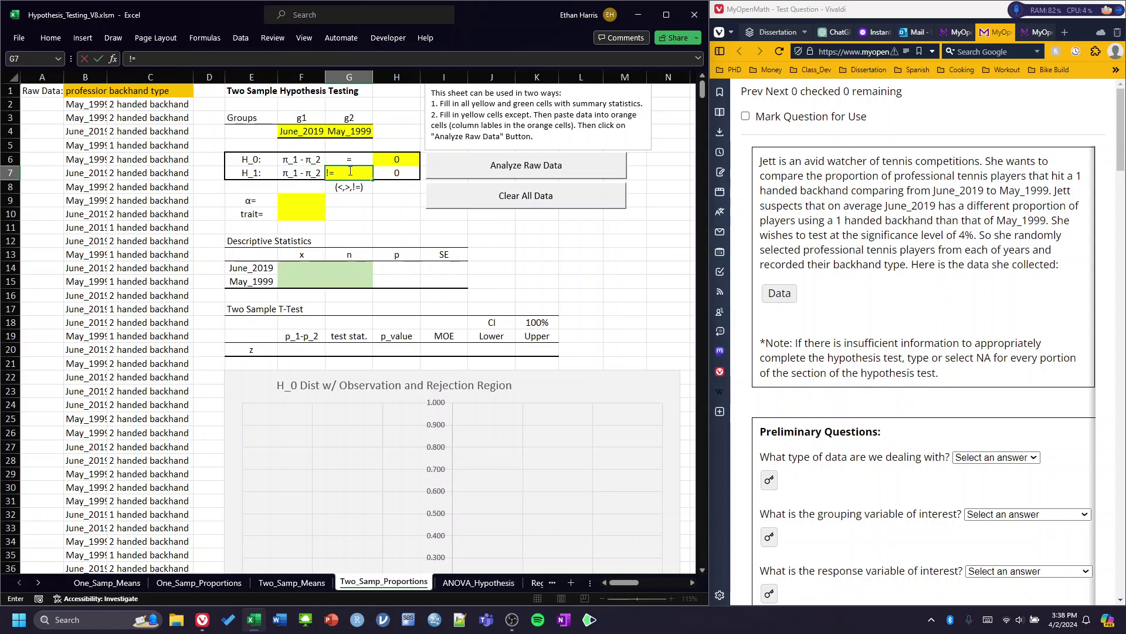
pyautogui.click(297, 201)
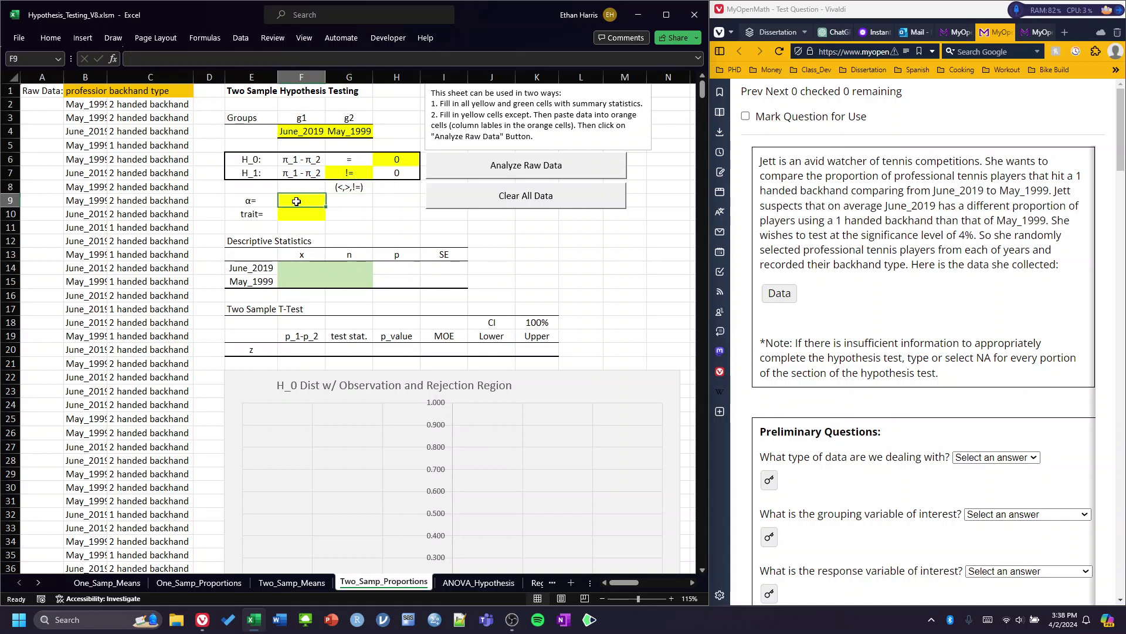
pyautogui.write('0.04')
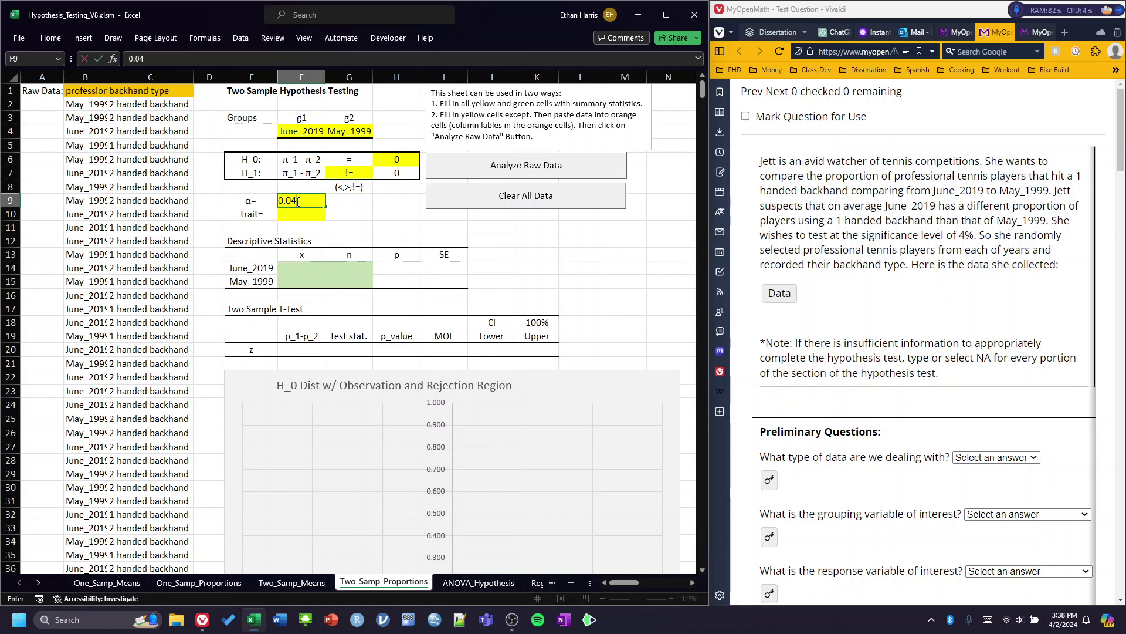
# - Set the trait to 1 handed backhand with the formula =C5 and run the raw data analysis
pyautogui.click(300, 216)
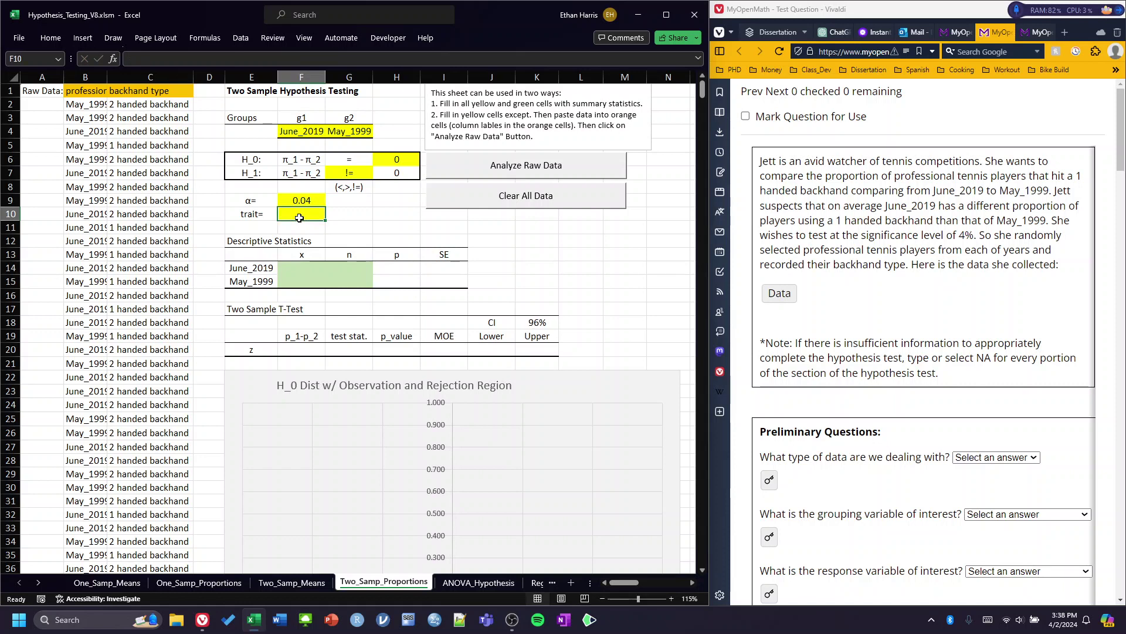
pyautogui.write('=')
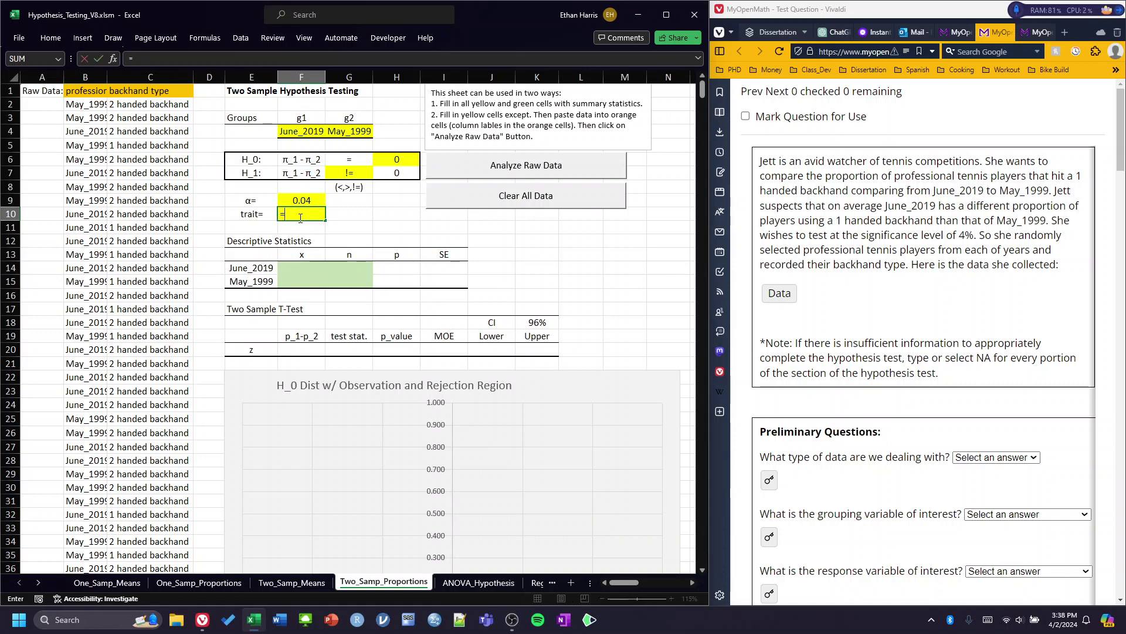
pyautogui.click(149, 148)
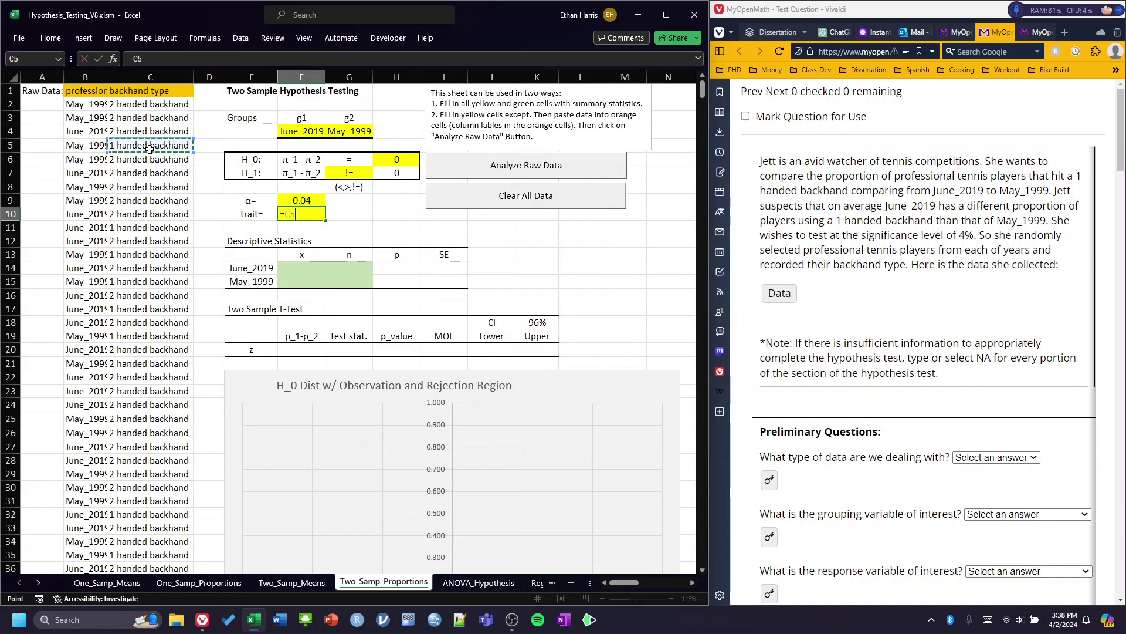
pyautogui.press('Return')
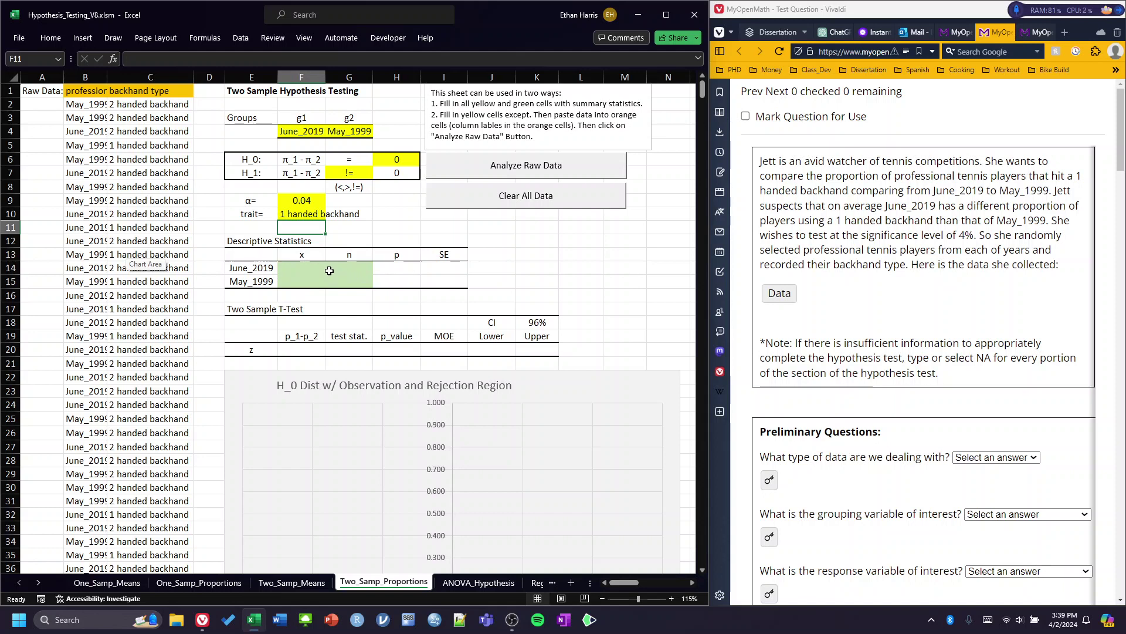
pyautogui.click(520, 167)
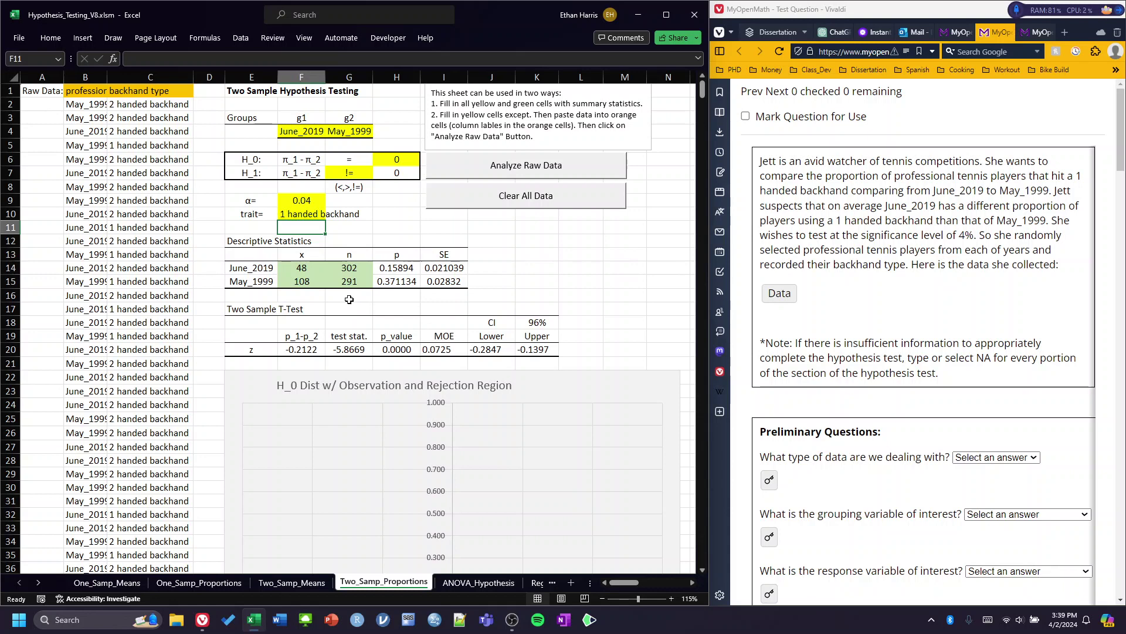
# - Examine the x and n values of both groups in the descriptive statistics, and review the question's preliminary questions
pyautogui.click(313, 268)
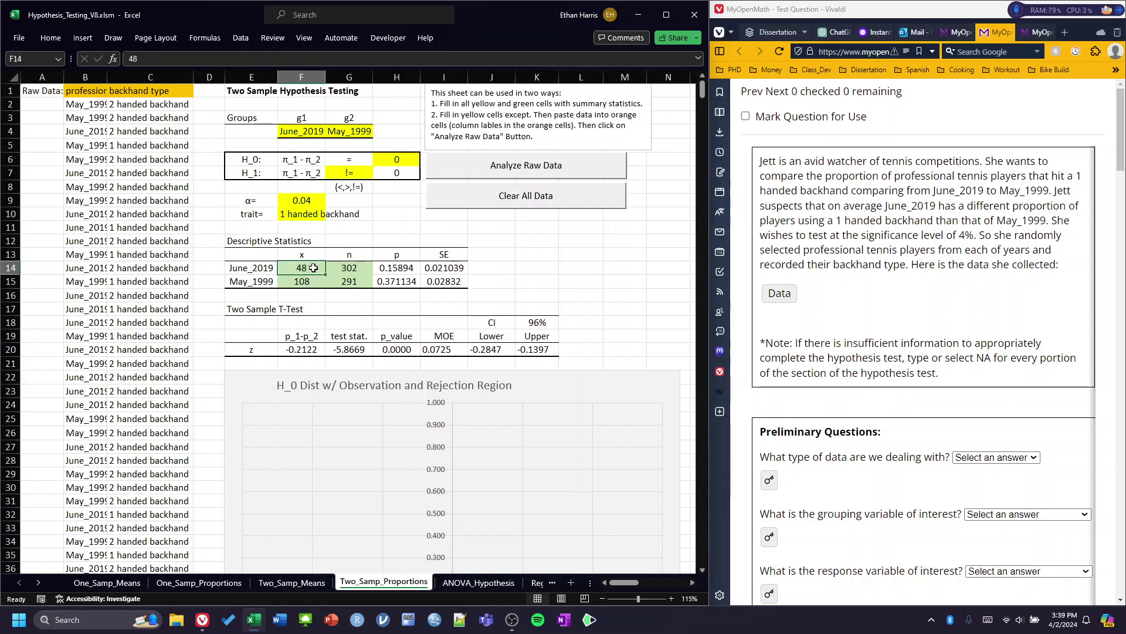
pyautogui.click(314, 282)
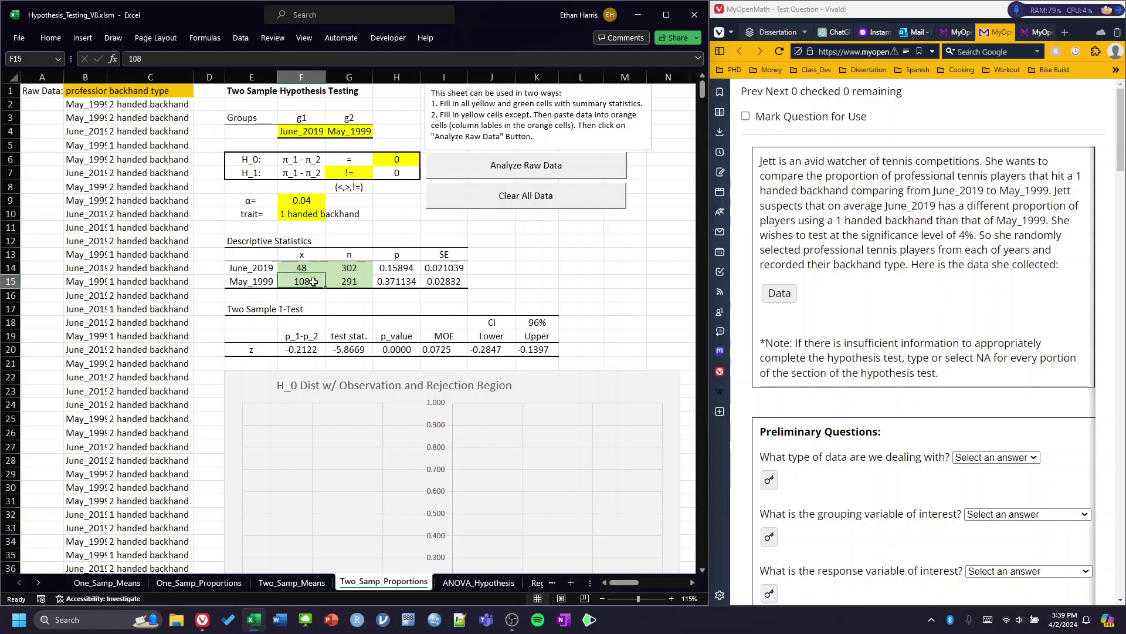
pyautogui.click(351, 271)
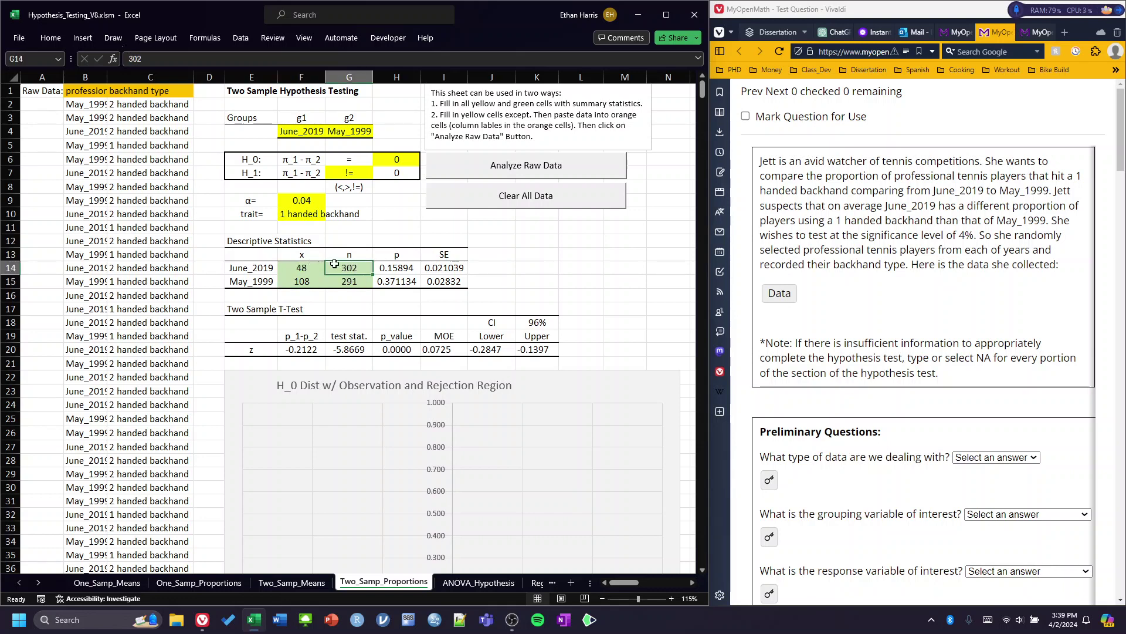
pyautogui.click(314, 281)
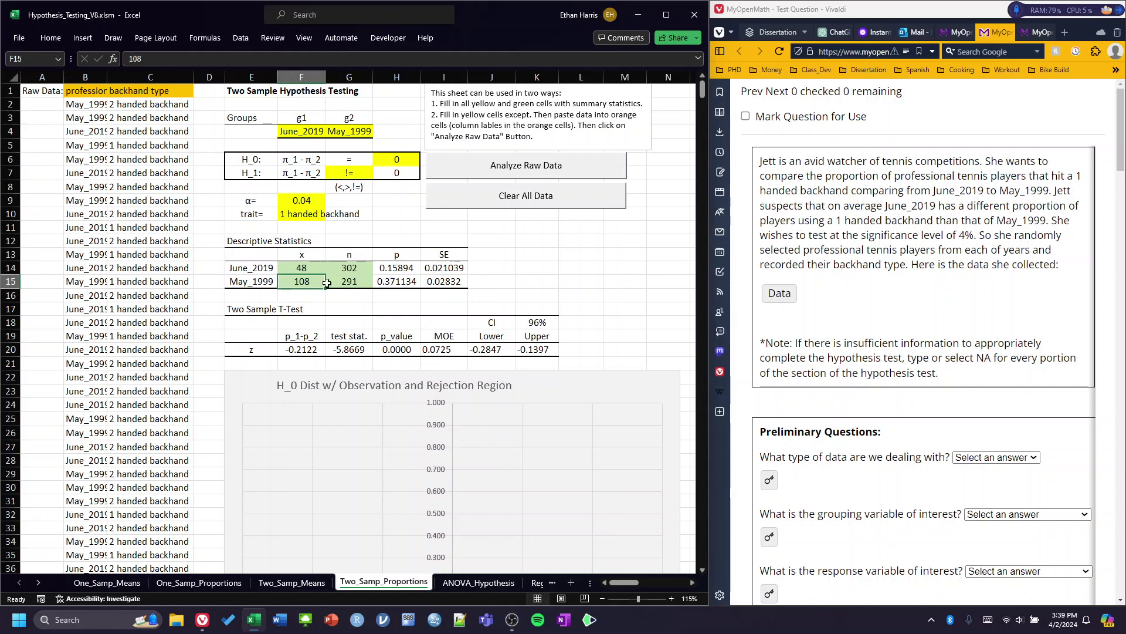
pyautogui.click(345, 282)
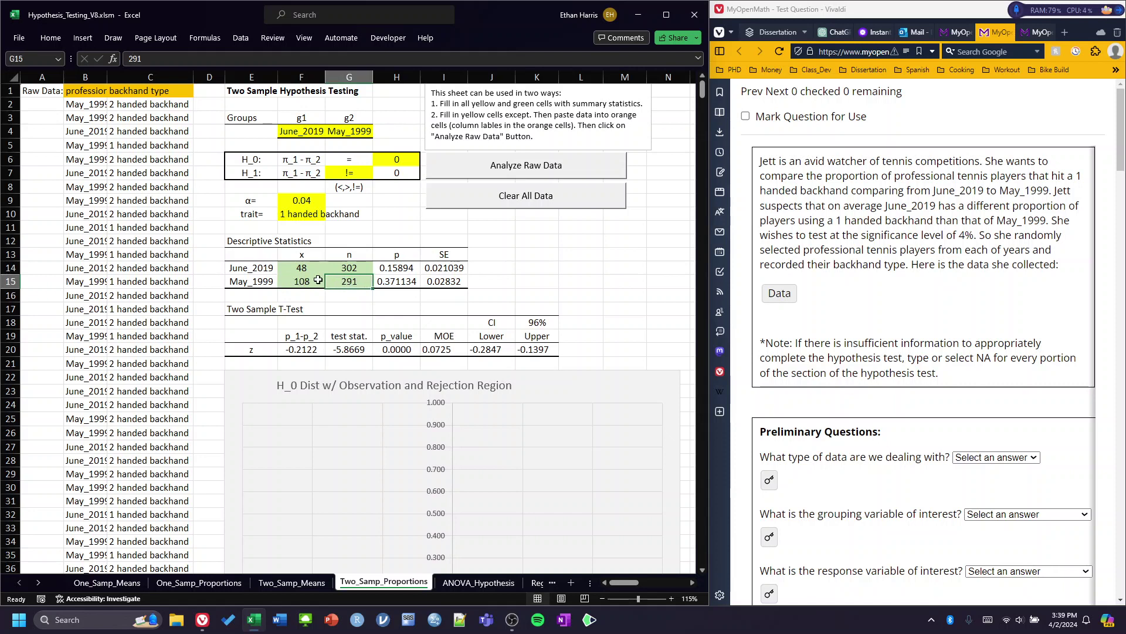
pyautogui.click(538, 258)
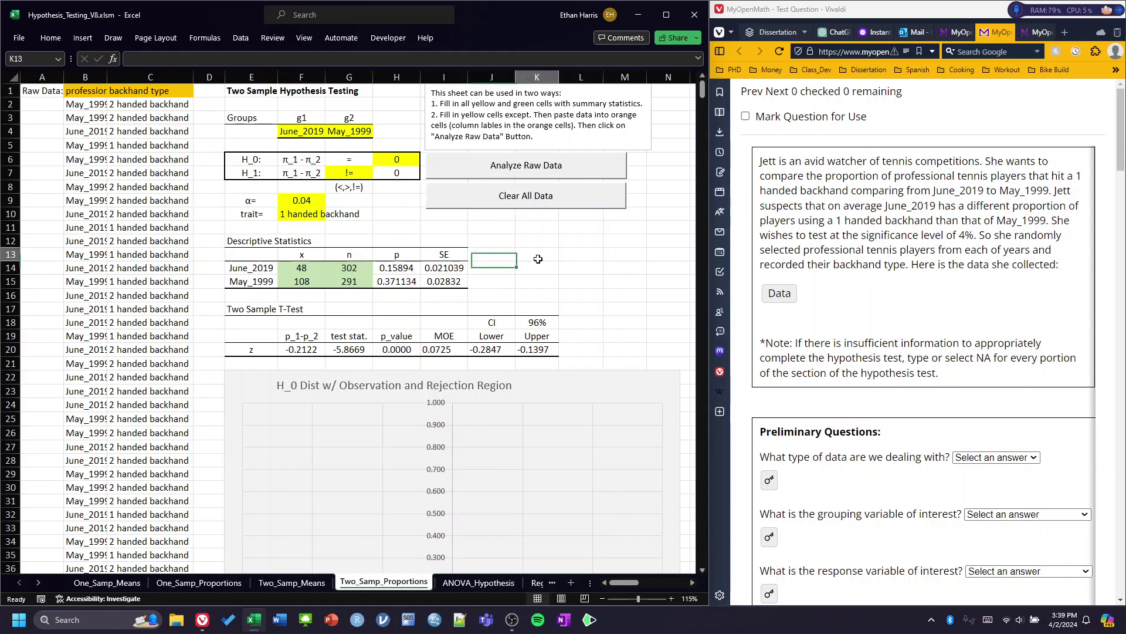
pyautogui.scroll(-5, 866, 247)
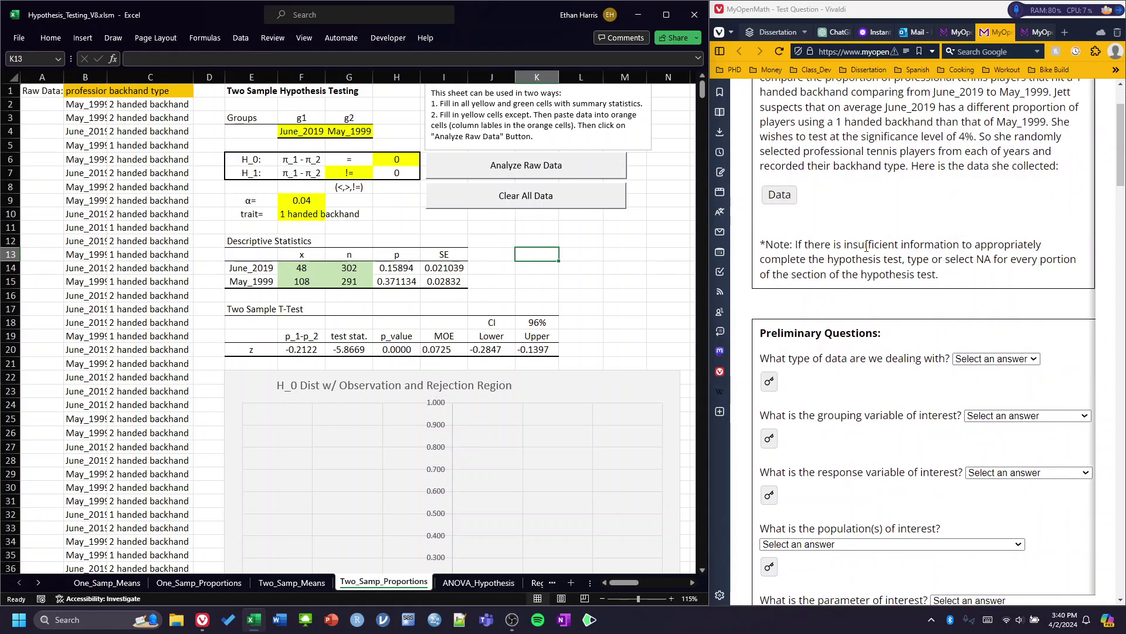
pyautogui.scroll(1, 866, 247)
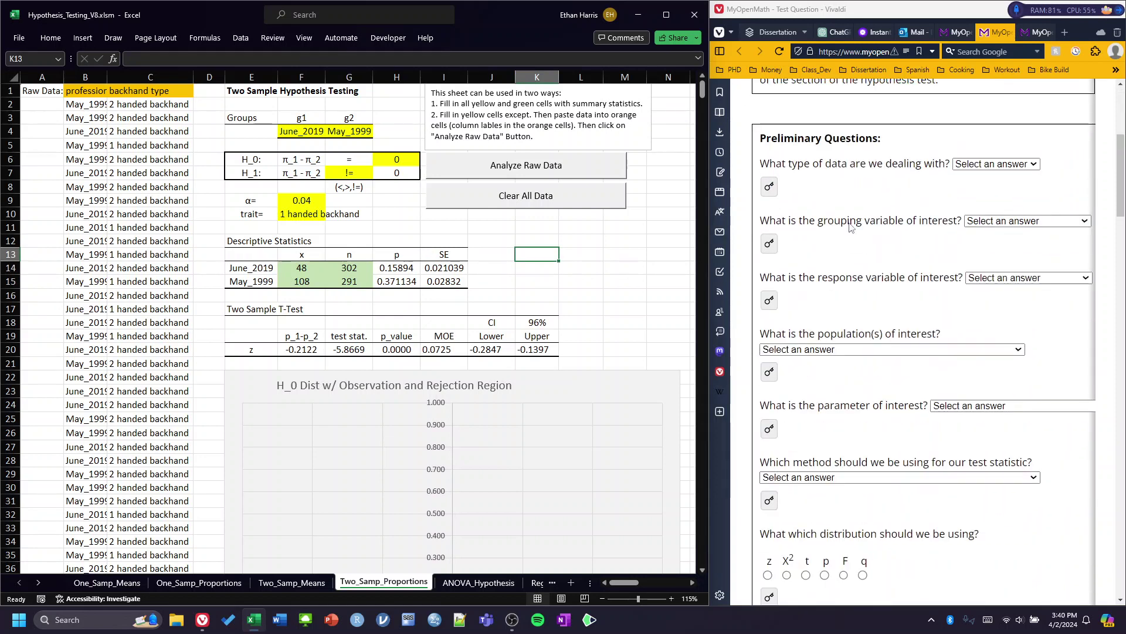
# - Reveal the answers to the first six preliminary questions, from the data type through the test statistic method
pyautogui.click(769, 188)
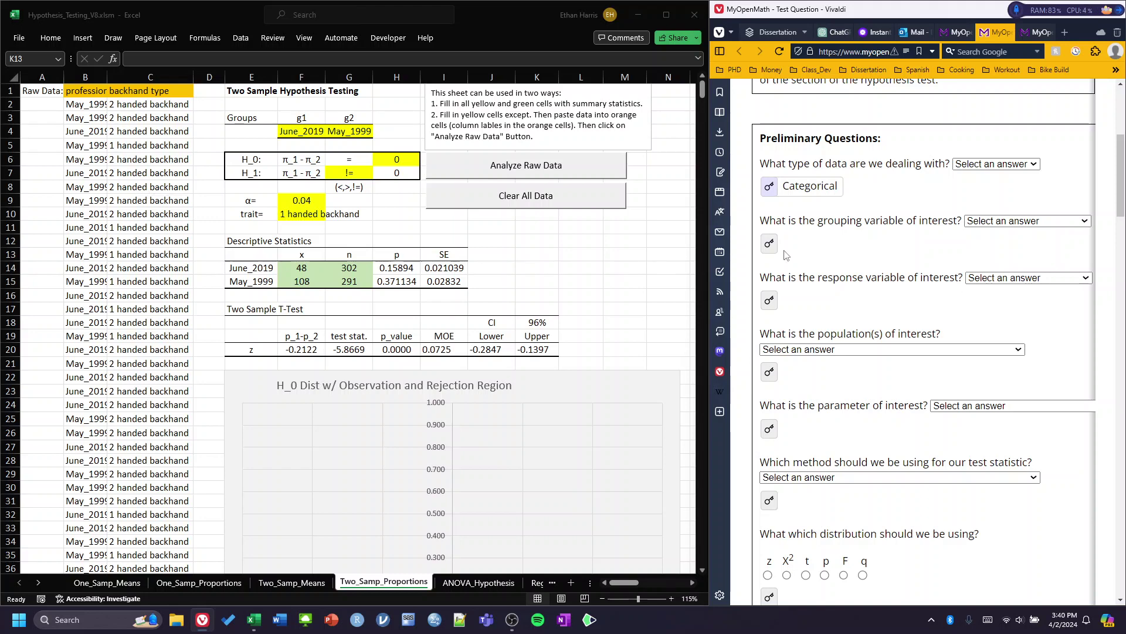
pyautogui.click(769, 245)
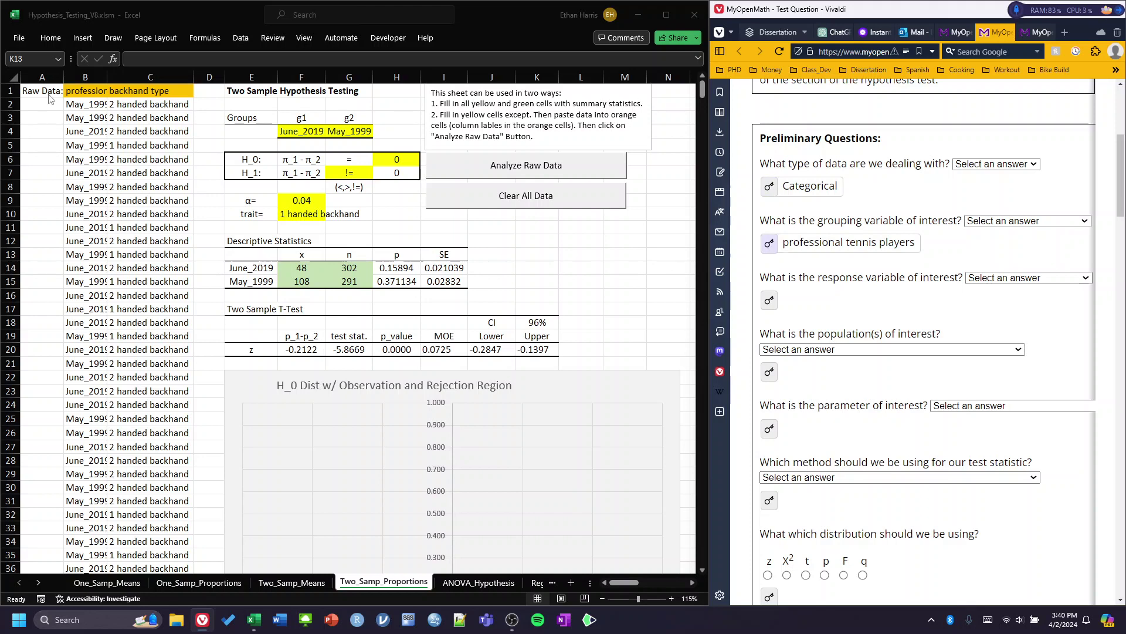
pyautogui.click(769, 302)
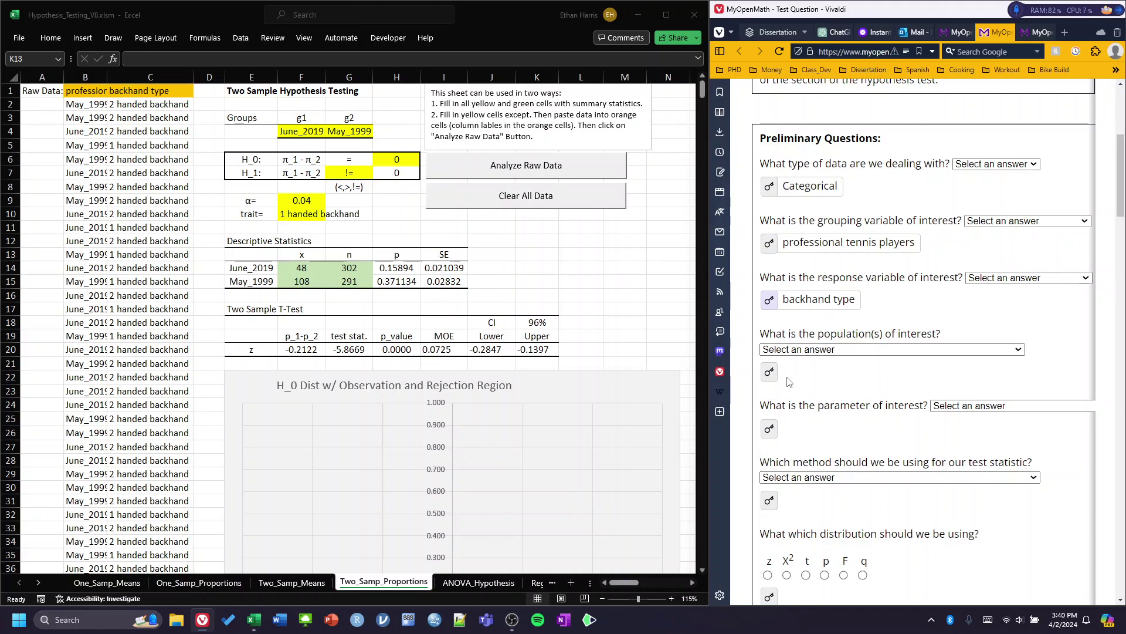
pyautogui.click(769, 372)
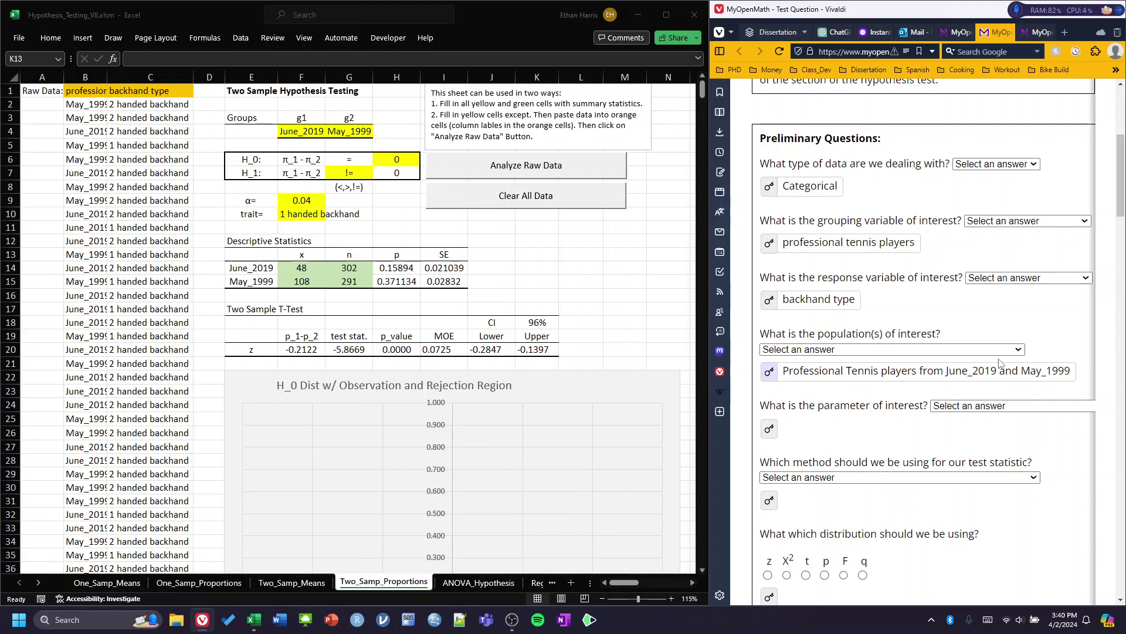
pyautogui.click(770, 429)
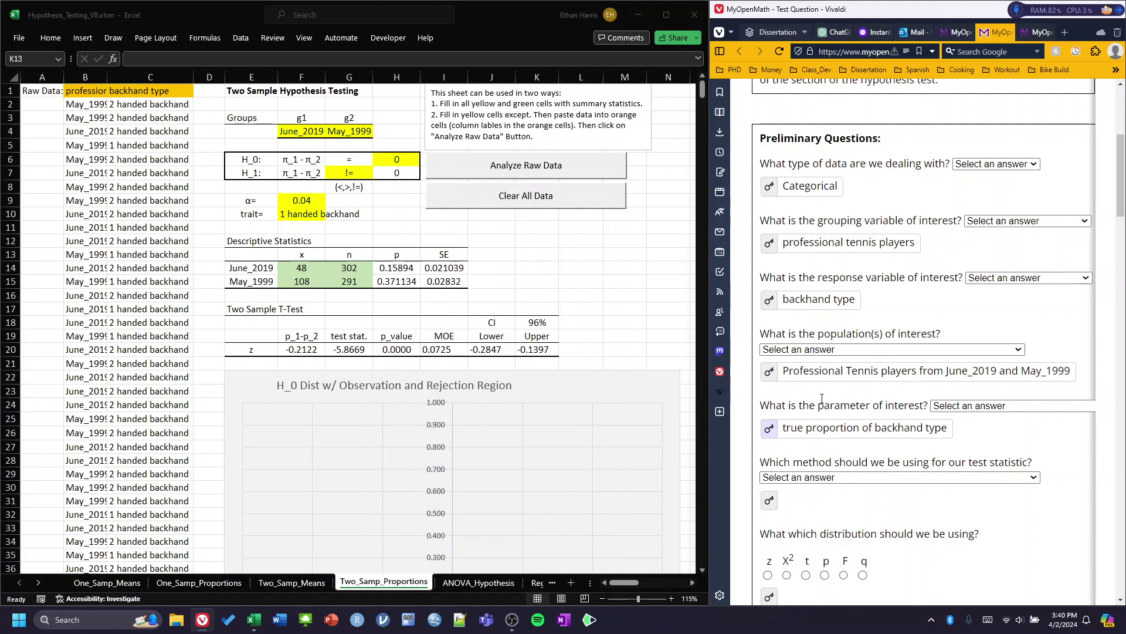
pyautogui.click(771, 508)
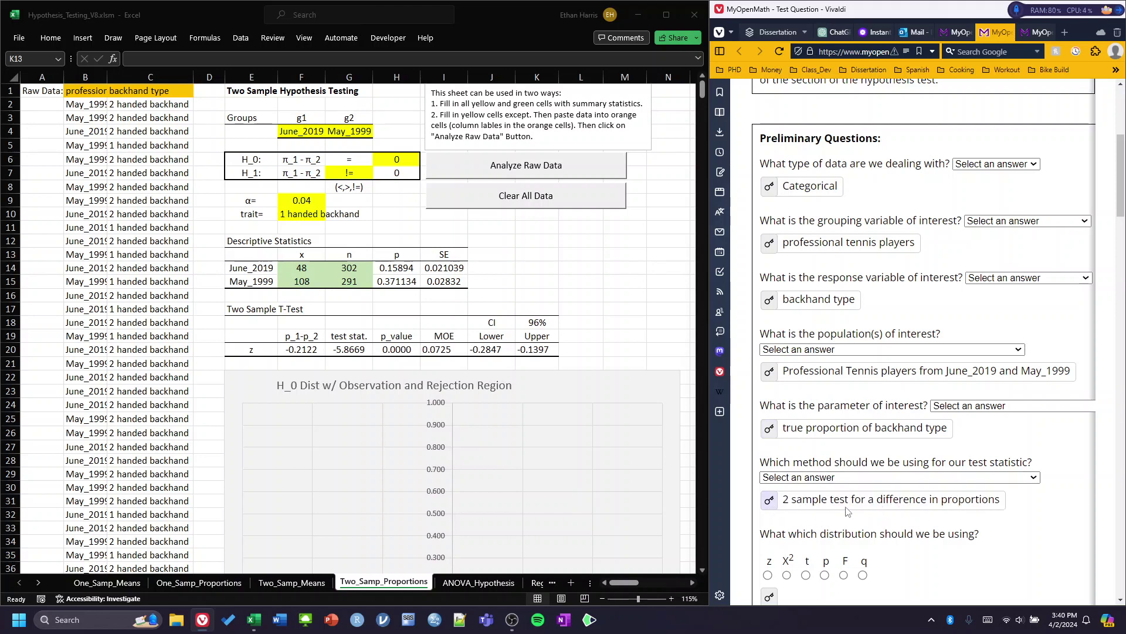
# - Choose z as the distribution and reveal the answer to the sample size question
pyautogui.scroll(-2, 828, 434)
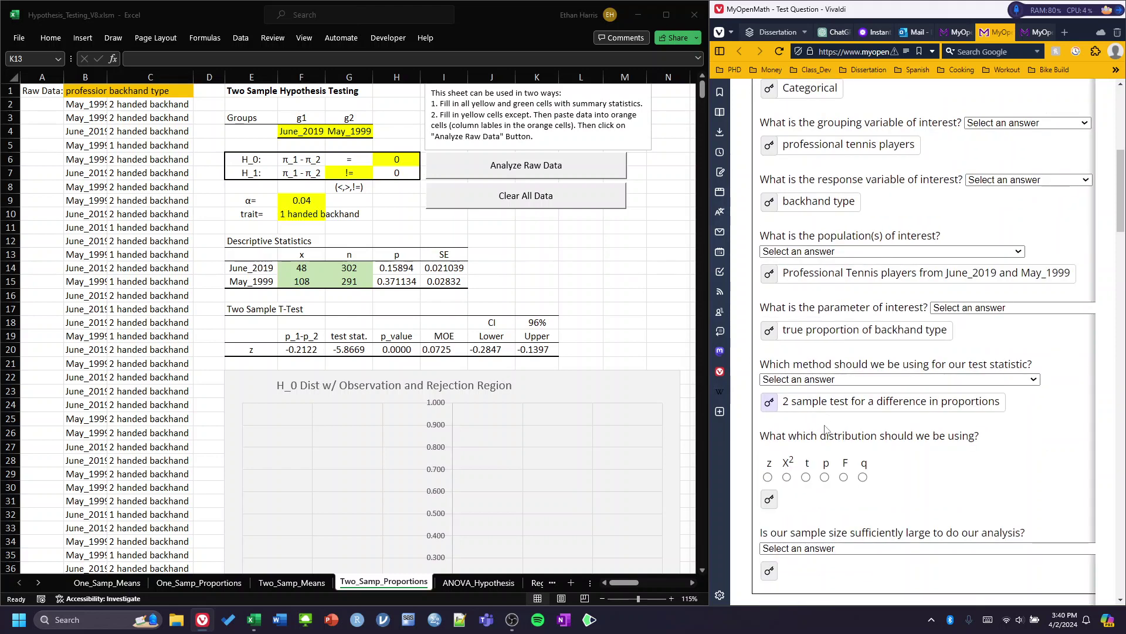
pyautogui.click(768, 478)
pyautogui.click(772, 571)
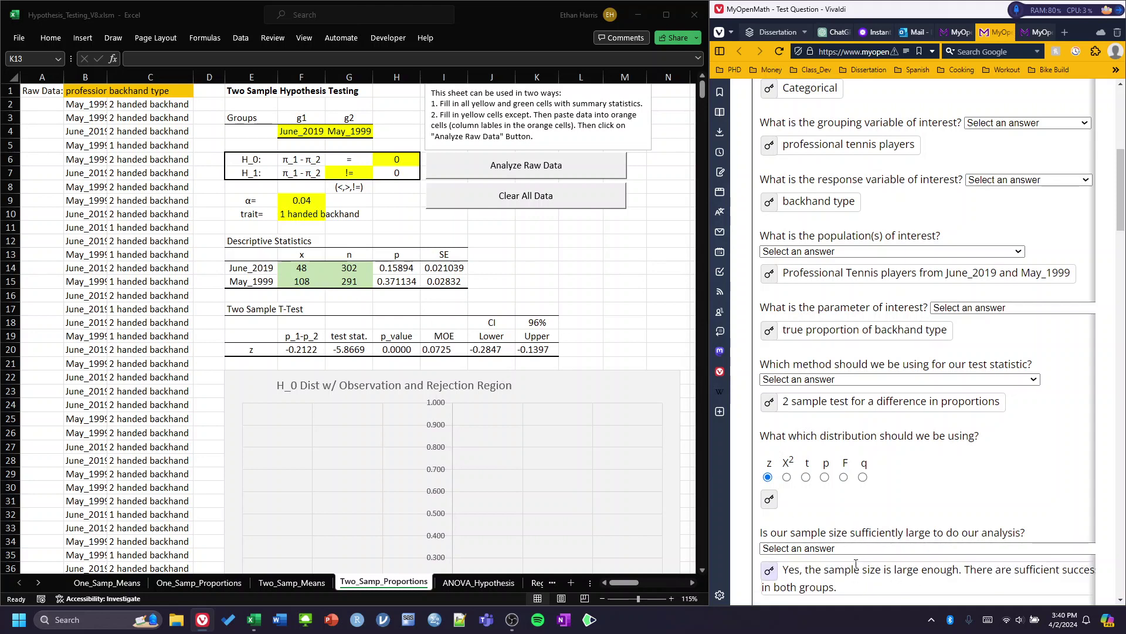
# - Reveal the parameter, comparison and value answers for both H0 and H1 in the hypothesis test section
pyautogui.scroll(-3, 868, 528)
pyautogui.scroll(-1, 829, 514)
pyautogui.scroll(-2, 830, 513)
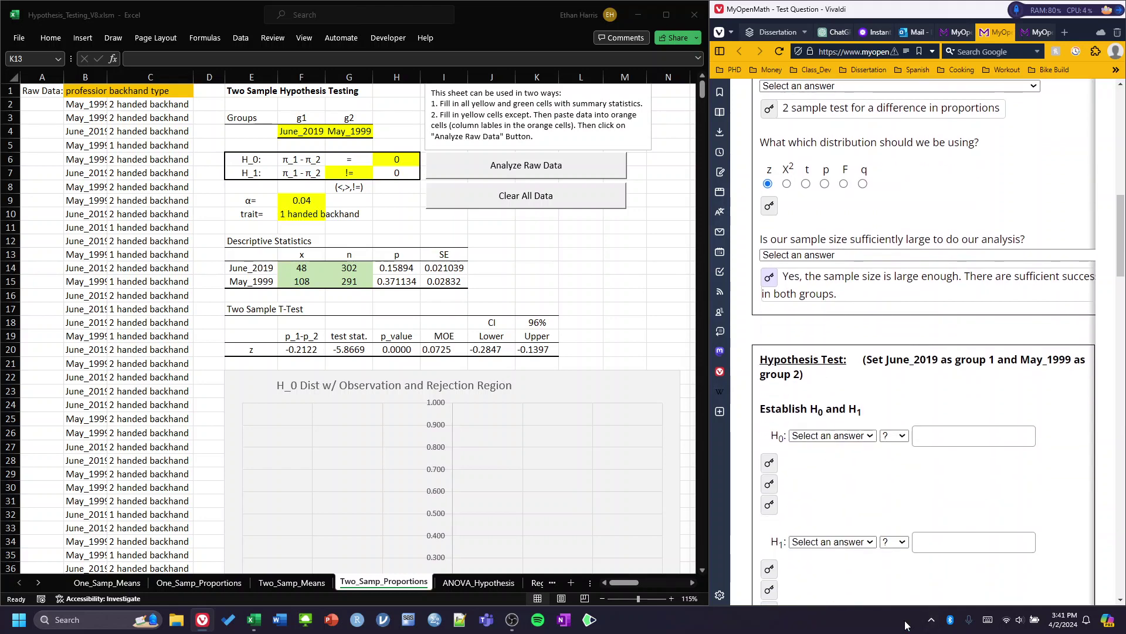
pyautogui.scroll(-1, 757, 452)
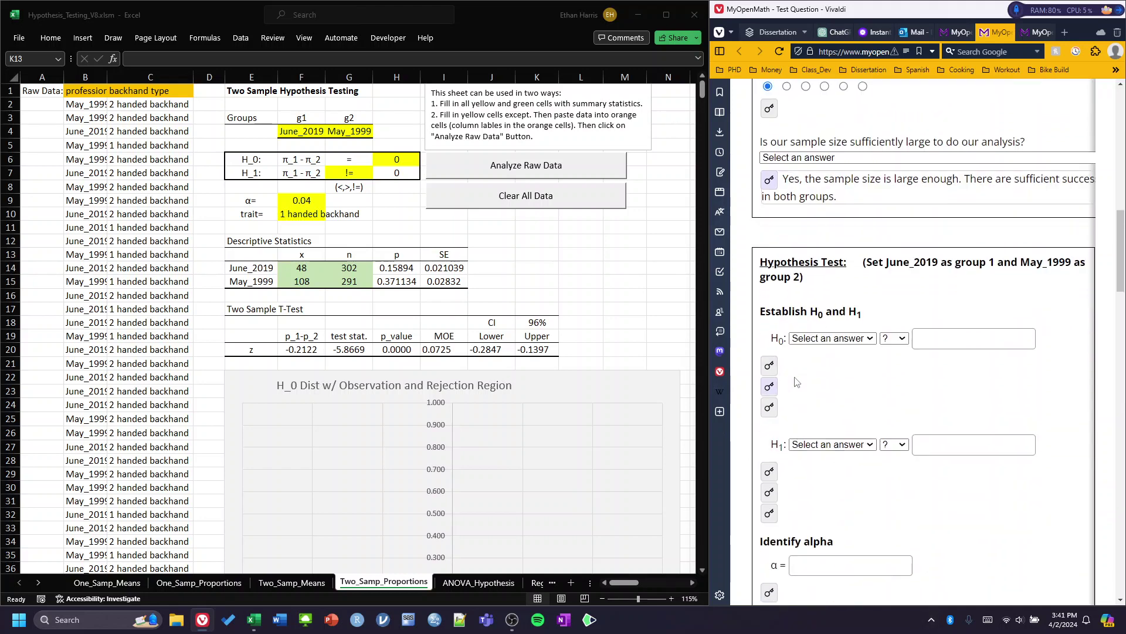
pyautogui.scroll(-3, 780, 377)
pyautogui.click(769, 268)
pyautogui.click(769, 288)
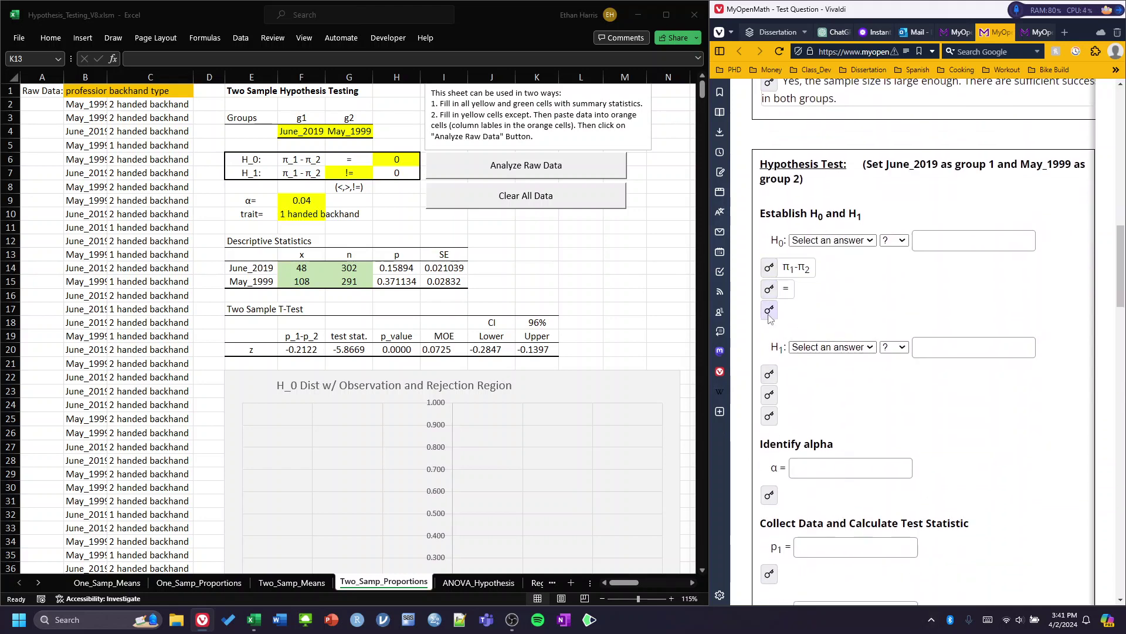
pyautogui.click(769, 309)
pyautogui.click(769, 374)
pyautogui.click(769, 395)
pyautogui.click(769, 415)
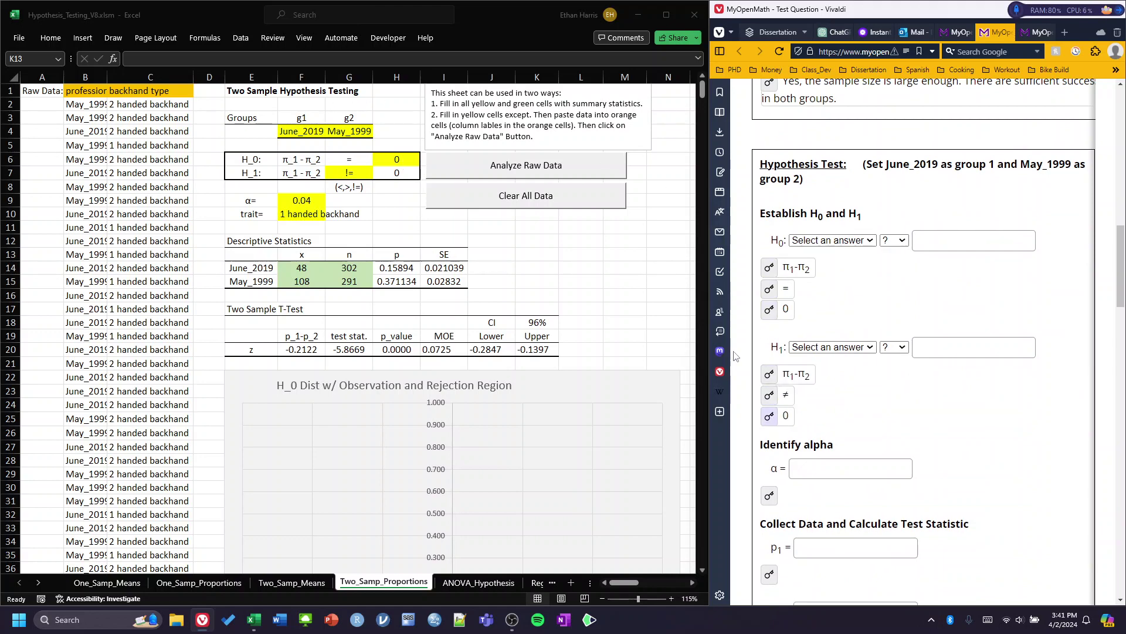
# - Reveal the answers for alpha and for the sample proportions p1 and p2
pyautogui.scroll(-2, 828, 416)
pyautogui.click(769, 397)
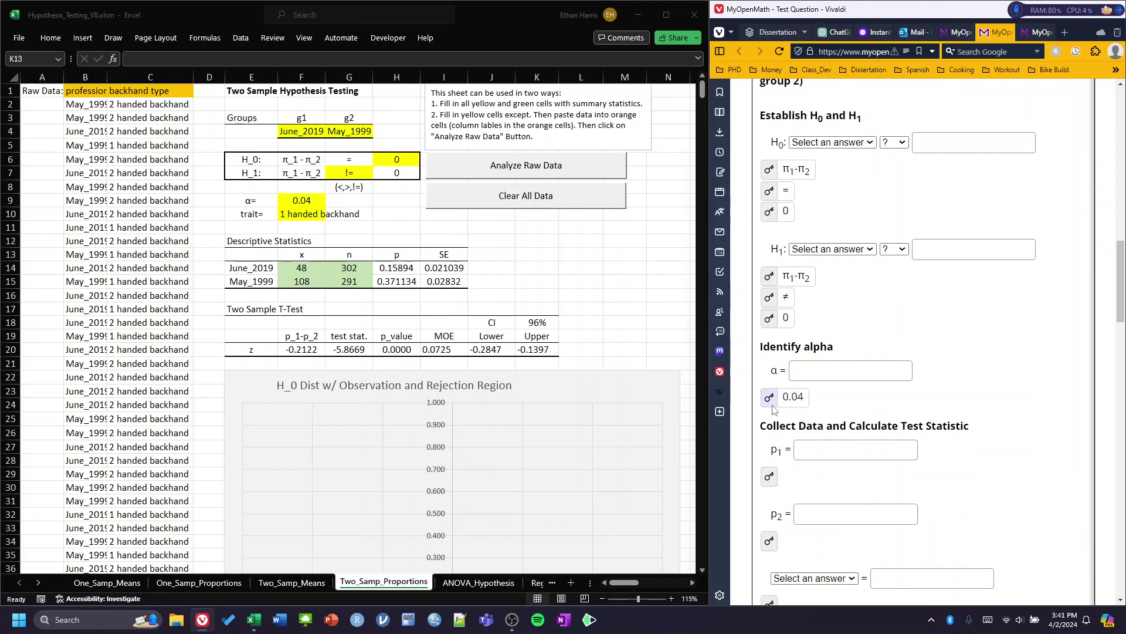
pyautogui.scroll(-2, 779, 428)
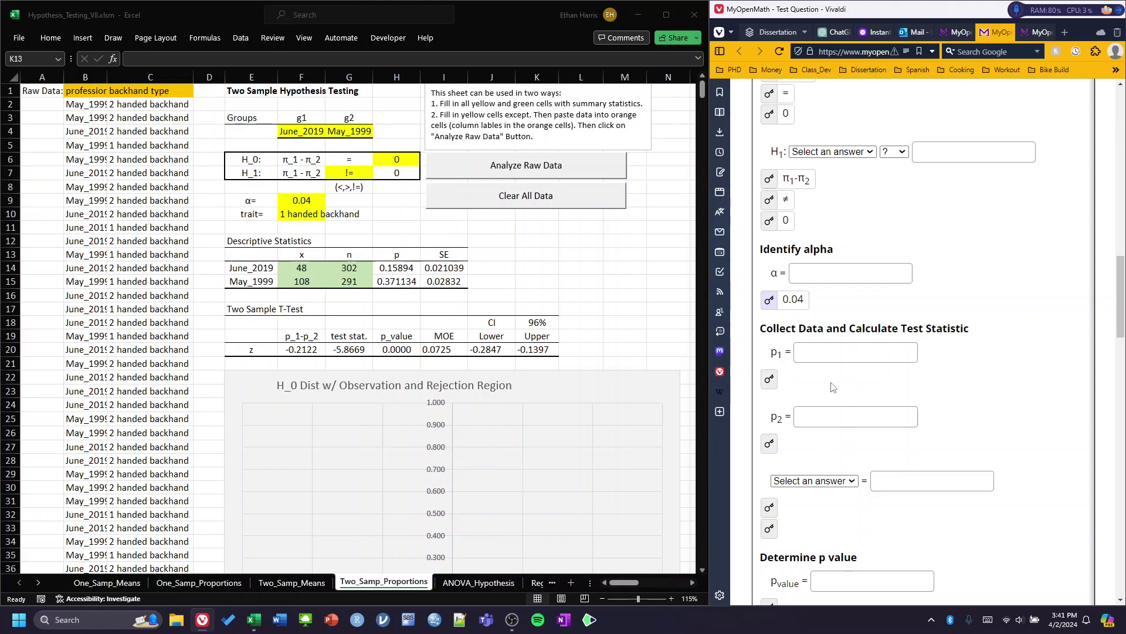
pyautogui.click(769, 379)
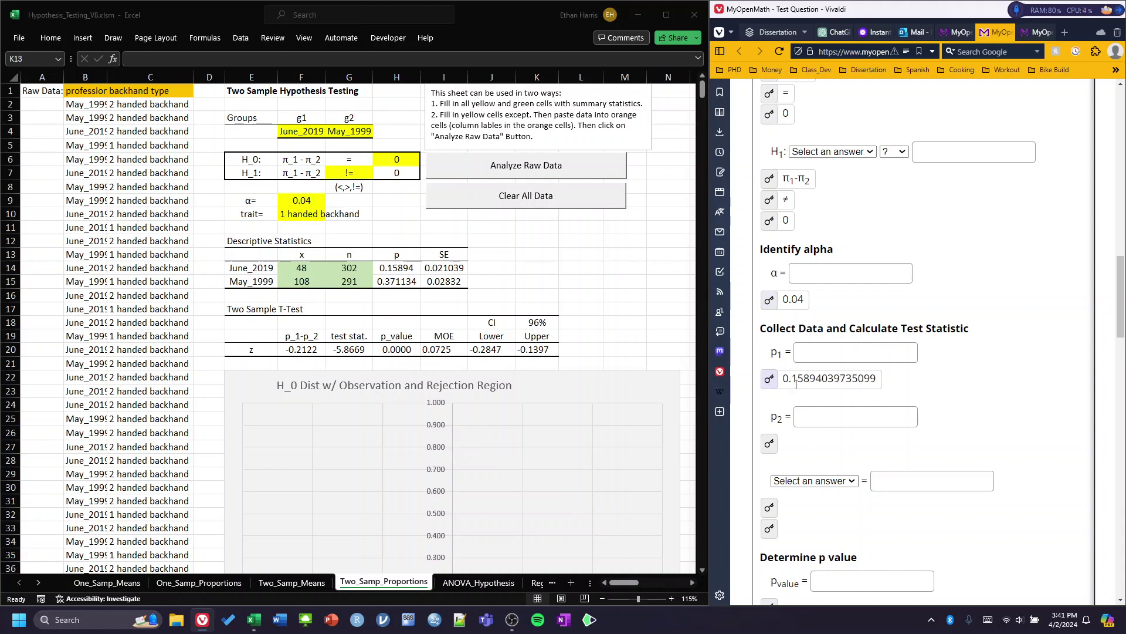
pyautogui.click(774, 444)
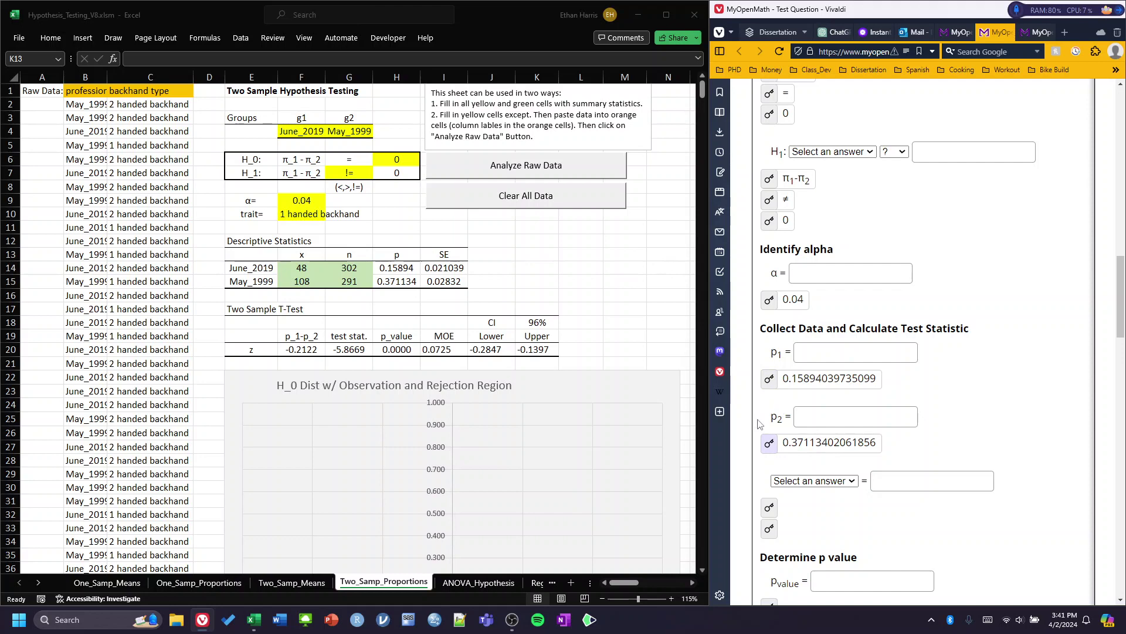
# - Reveal the answers for the test statistic's type and value to compare with the worksheet's z result
pyautogui.scroll(-2, 817, 418)
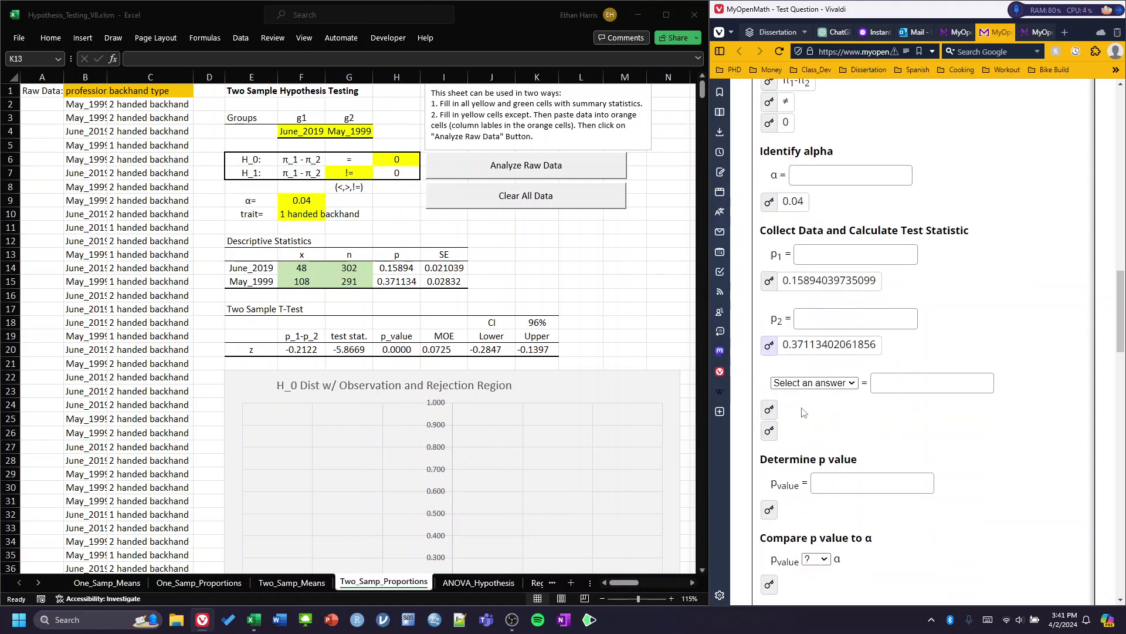
pyautogui.click(769, 411)
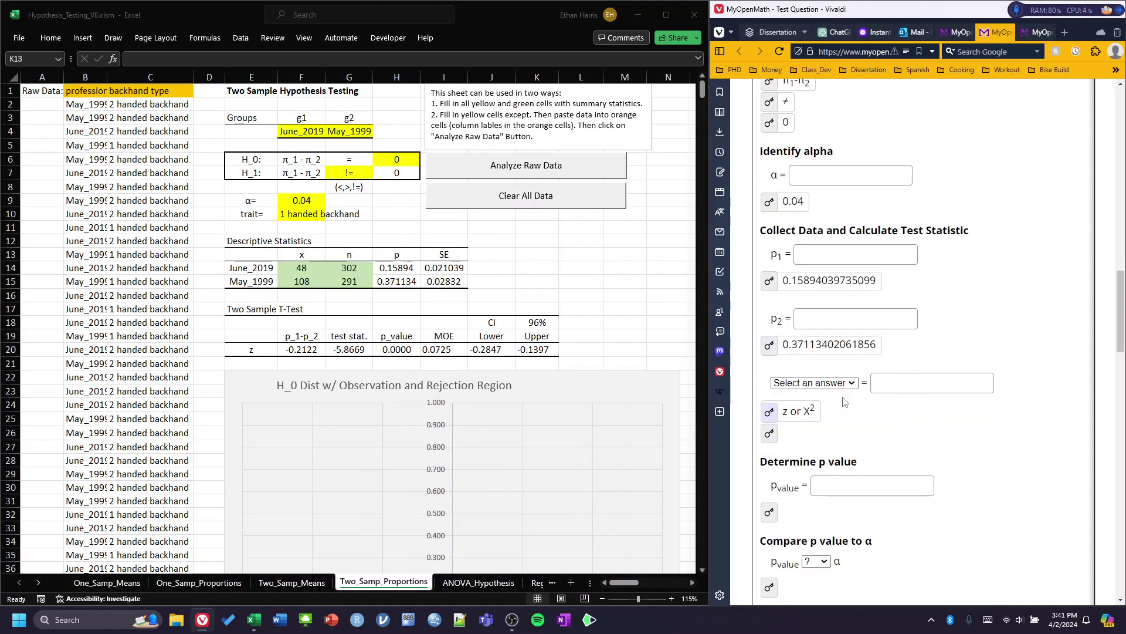
pyautogui.click(769, 433)
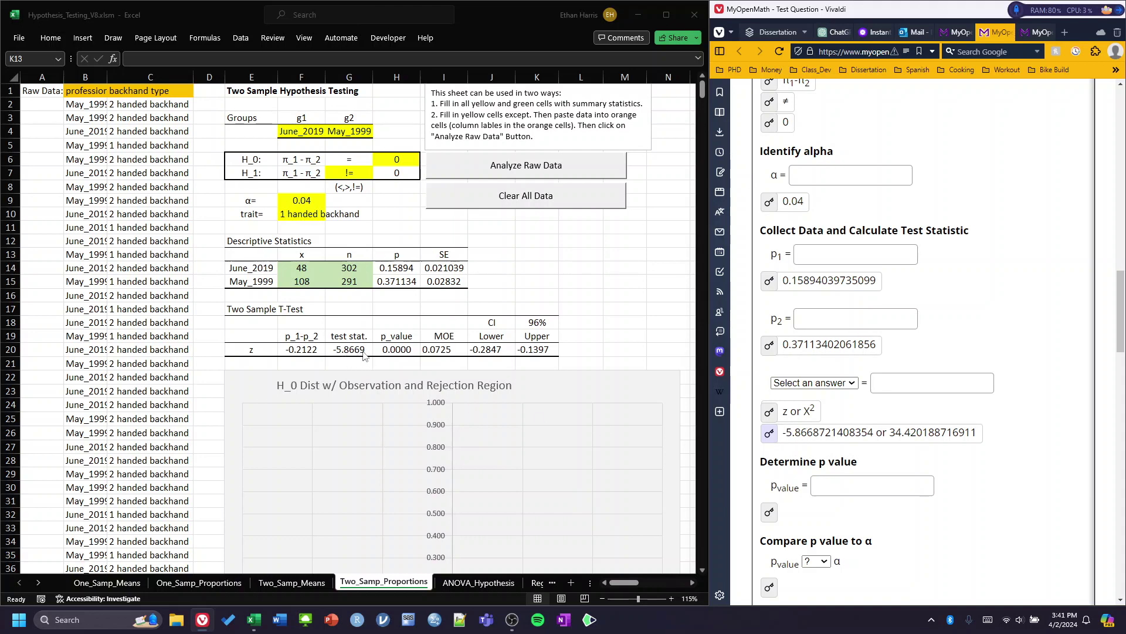
# - Reveal the answers for the p value and its comparison to α
pyautogui.scroll(-3, 822, 329)
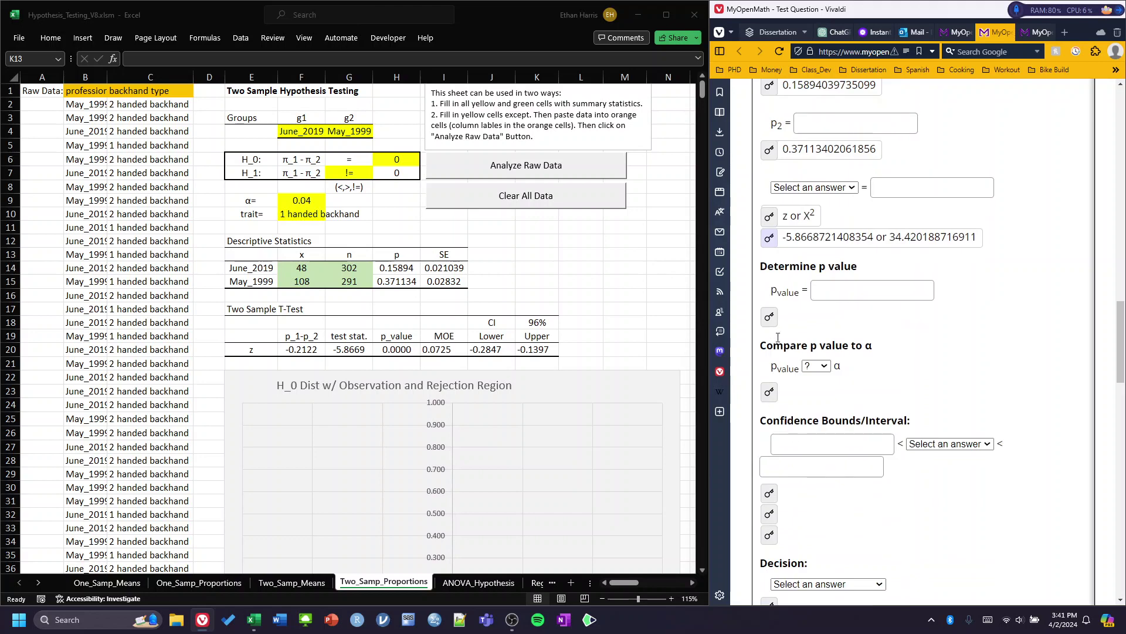
pyautogui.click(771, 321)
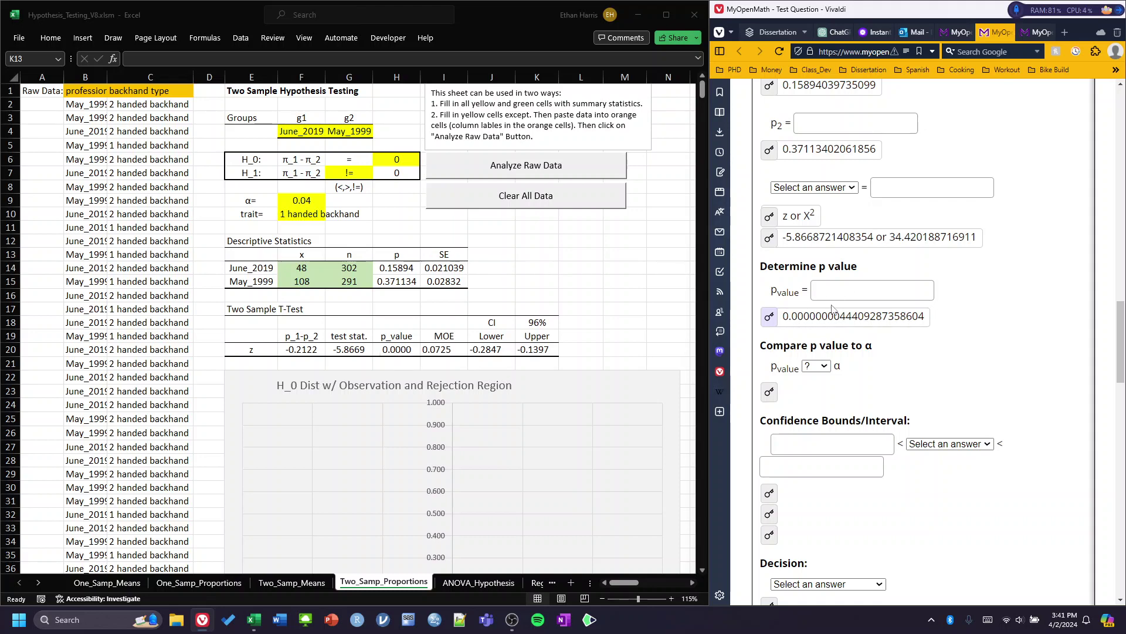
pyautogui.click(769, 393)
# - Reveal the answers for the confidence interval's bounds and parameter, and for the decision
pyautogui.click(769, 492)
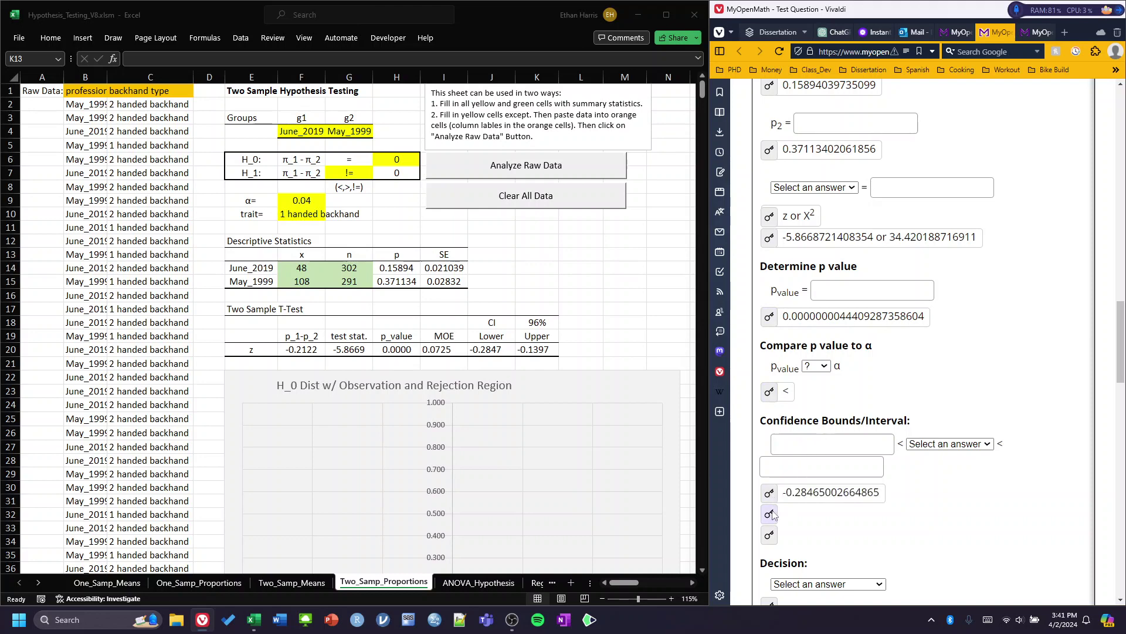
pyautogui.click(769, 513)
pyautogui.click(769, 535)
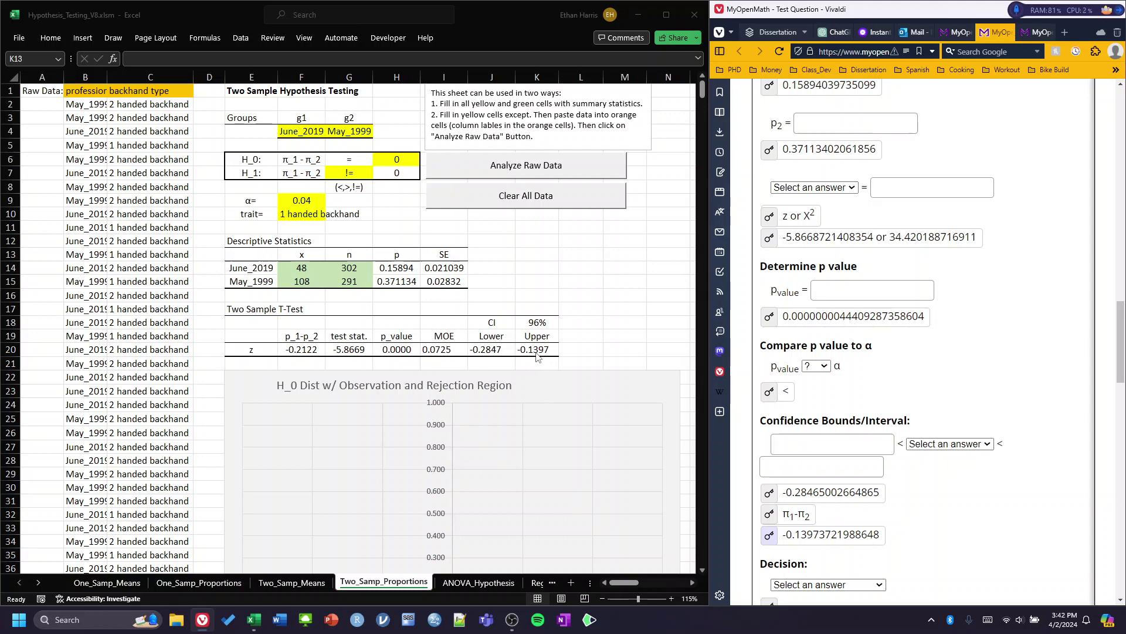
pyautogui.scroll(-3, 756, 416)
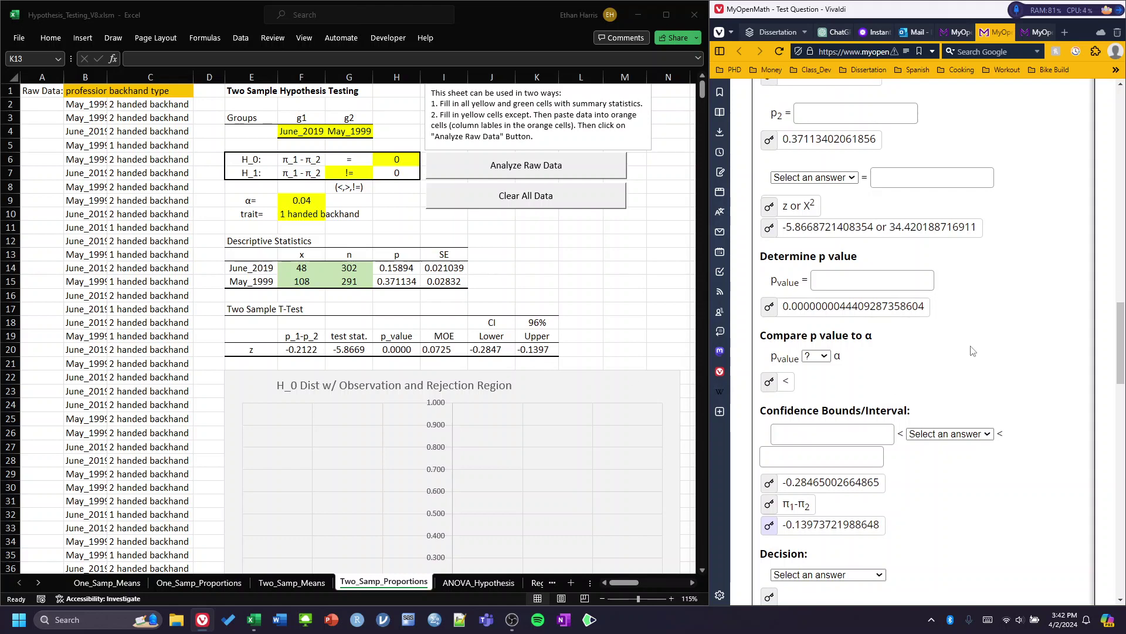
pyautogui.click(769, 412)
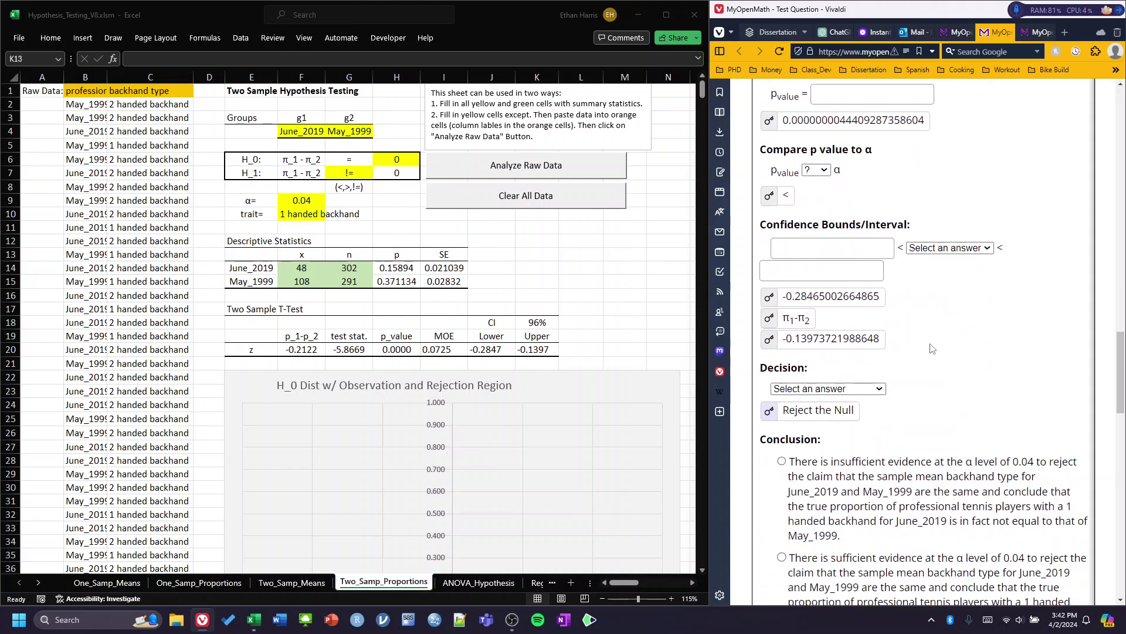
# - Read through all the conclusion options for the hypothesis test and reveal the conclusion's answer
pyautogui.scroll(-2, 933, 350)
pyautogui.scroll(-3, 933, 350)
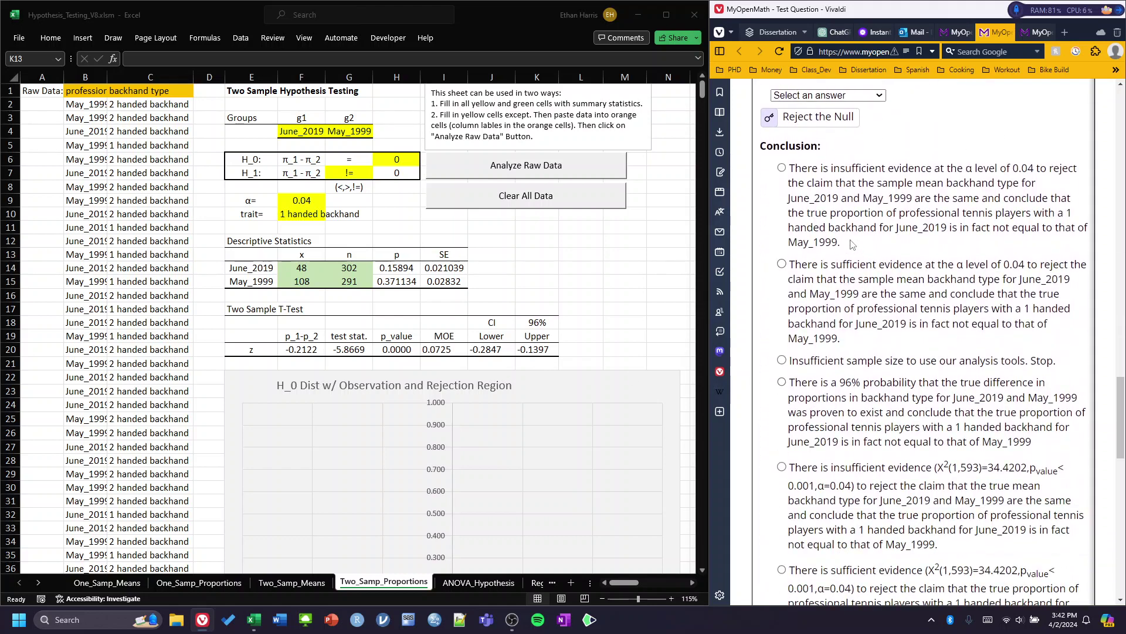
pyautogui.scroll(-2, 840, 163)
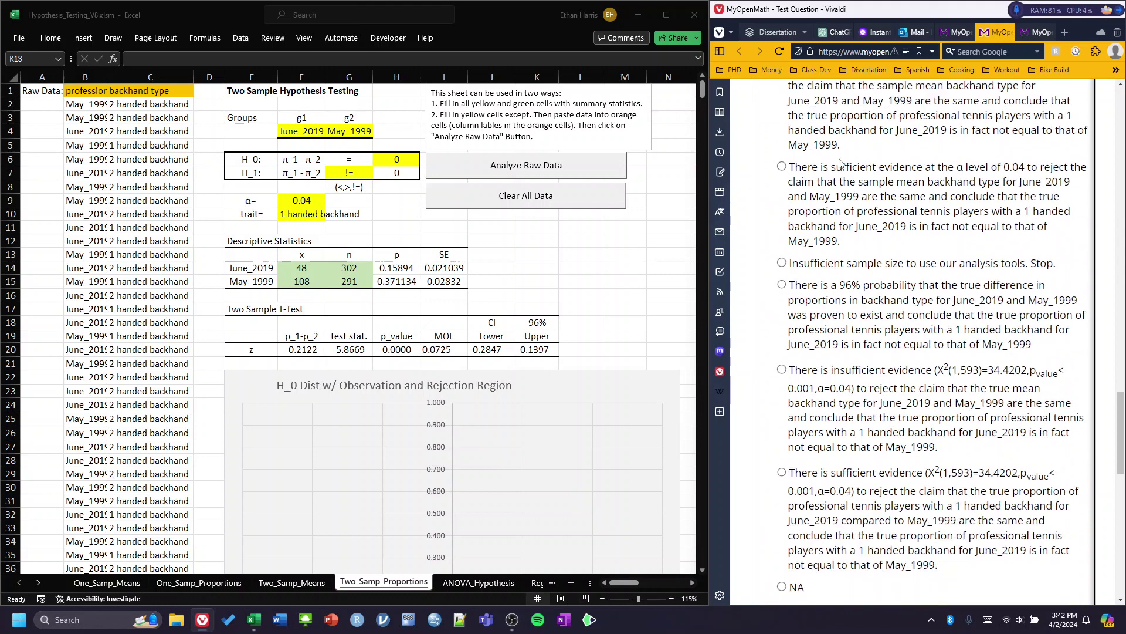
pyautogui.scroll(2, 840, 163)
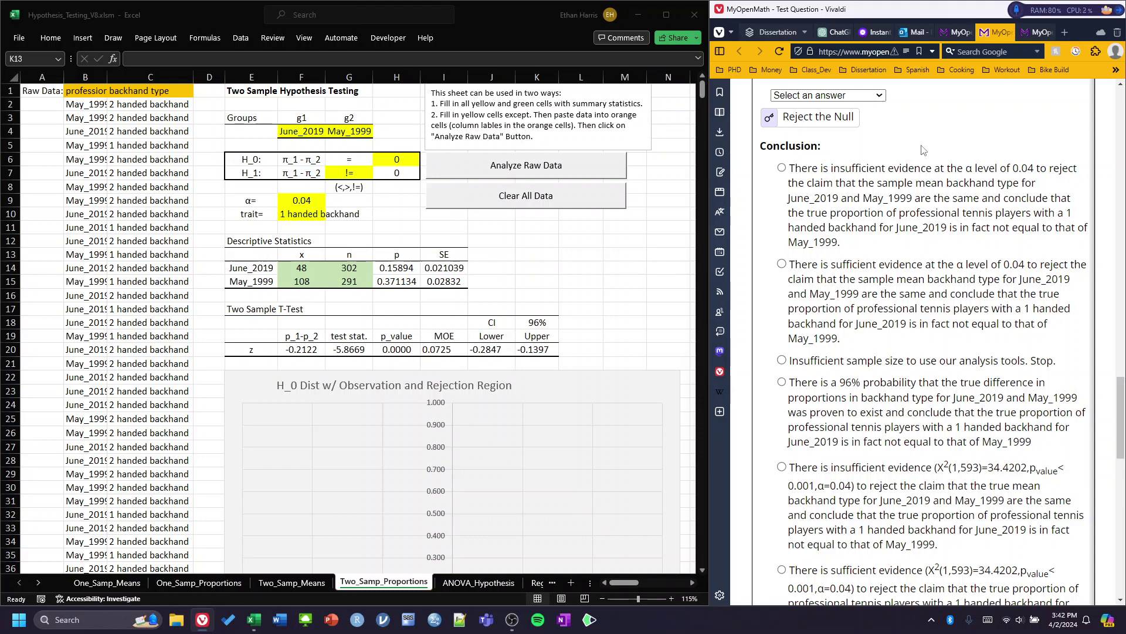
pyautogui.scroll(-6, 921, 150)
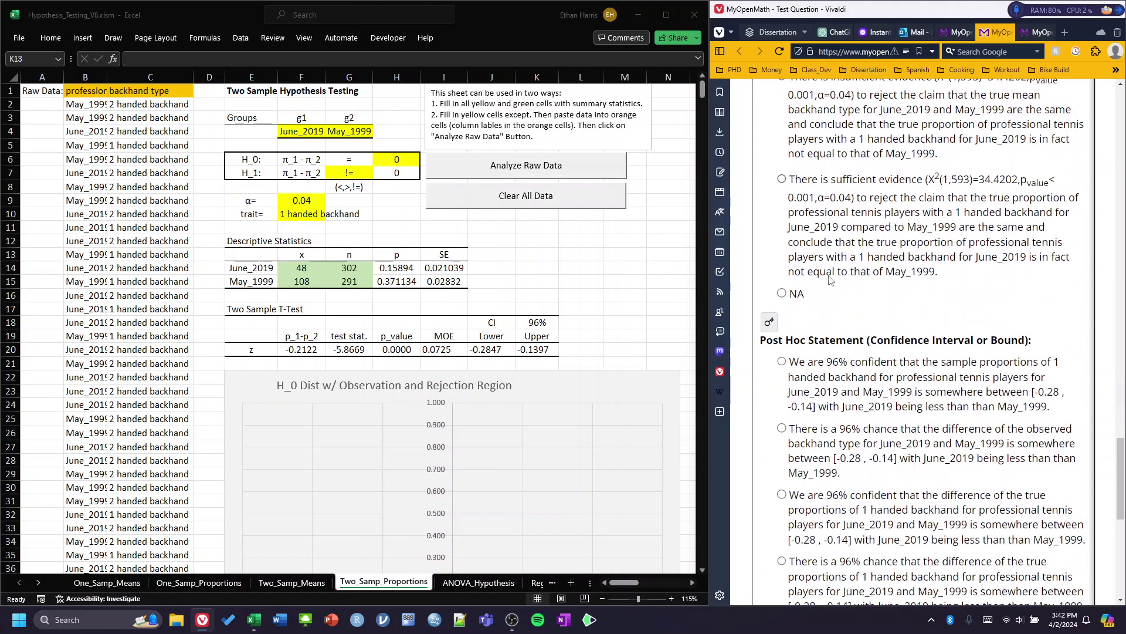
pyautogui.scroll(4, 839, 220)
pyautogui.scroll(3, 839, 220)
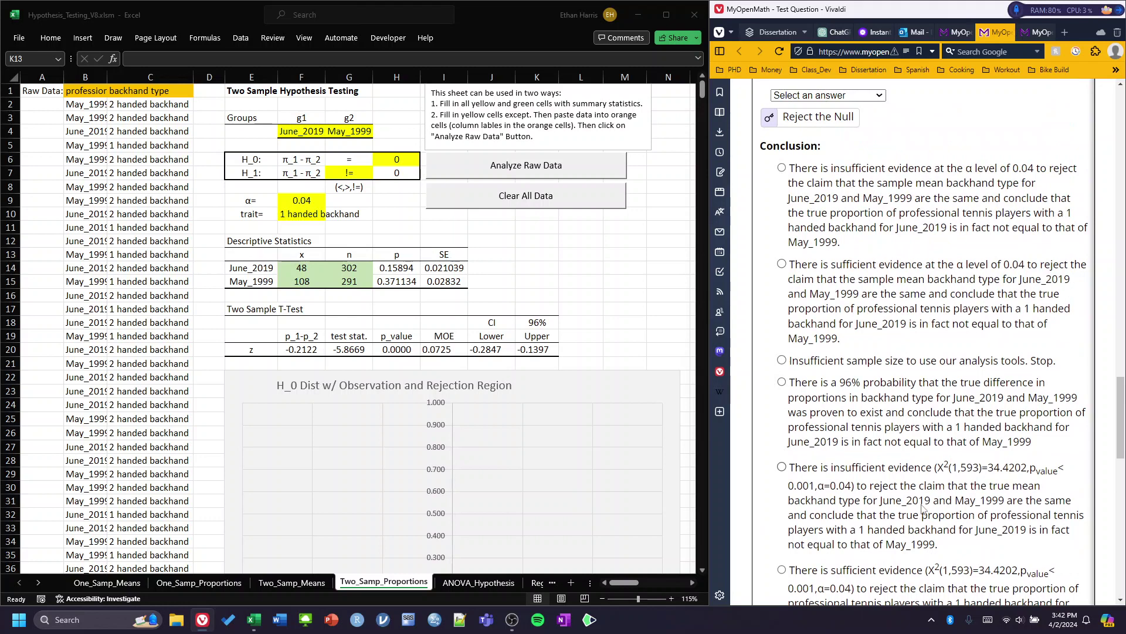
pyautogui.scroll(-2, 923, 510)
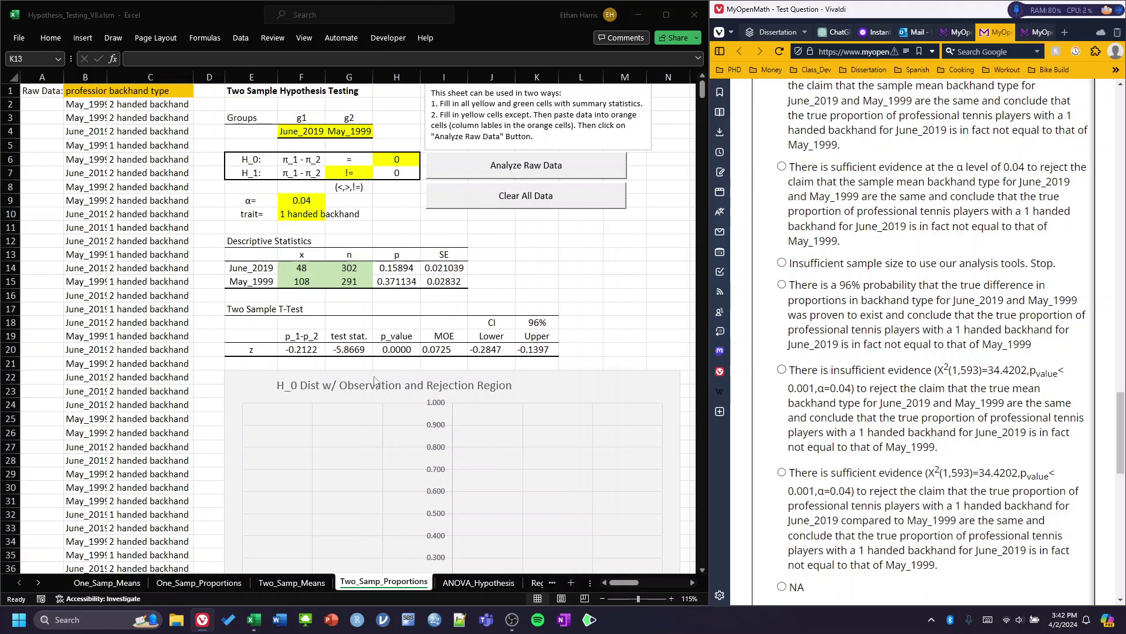
pyautogui.scroll(-5, 775, 302)
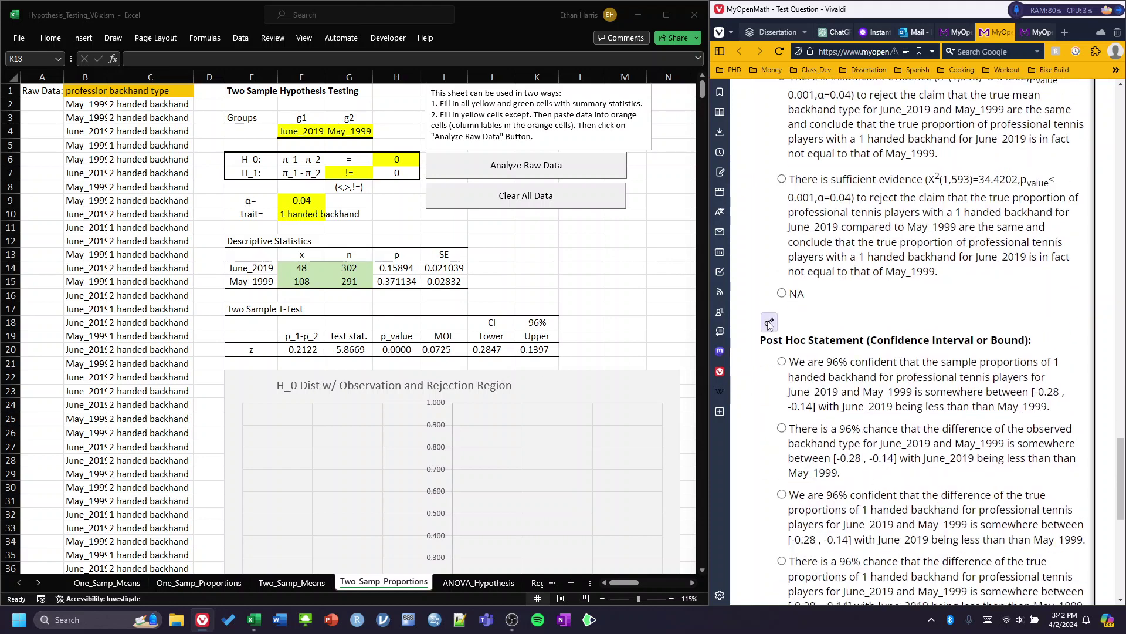
pyautogui.click(769, 321)
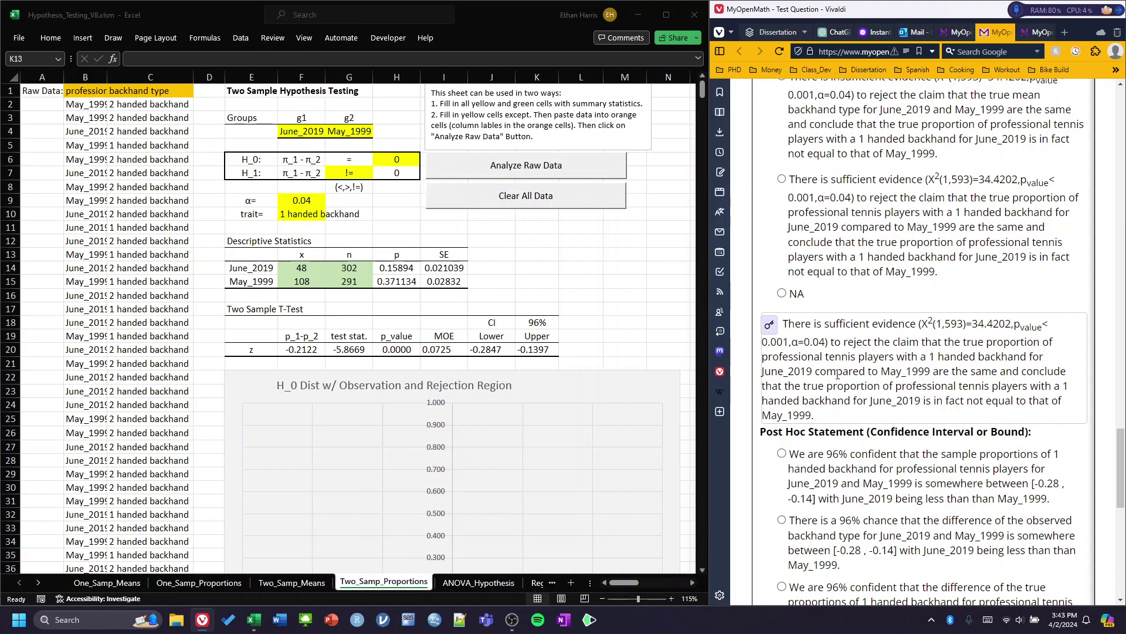
# - Reveal the answer for the post hoc statement and view the end of the question
pyautogui.scroll(-5, 830, 351)
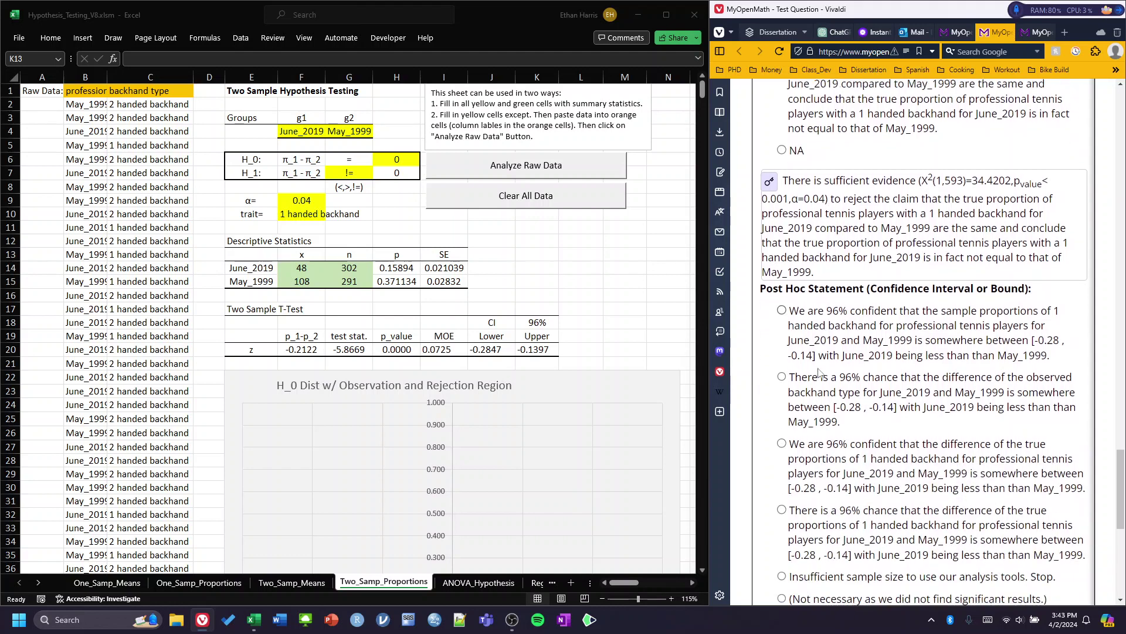
pyautogui.click(768, 477)
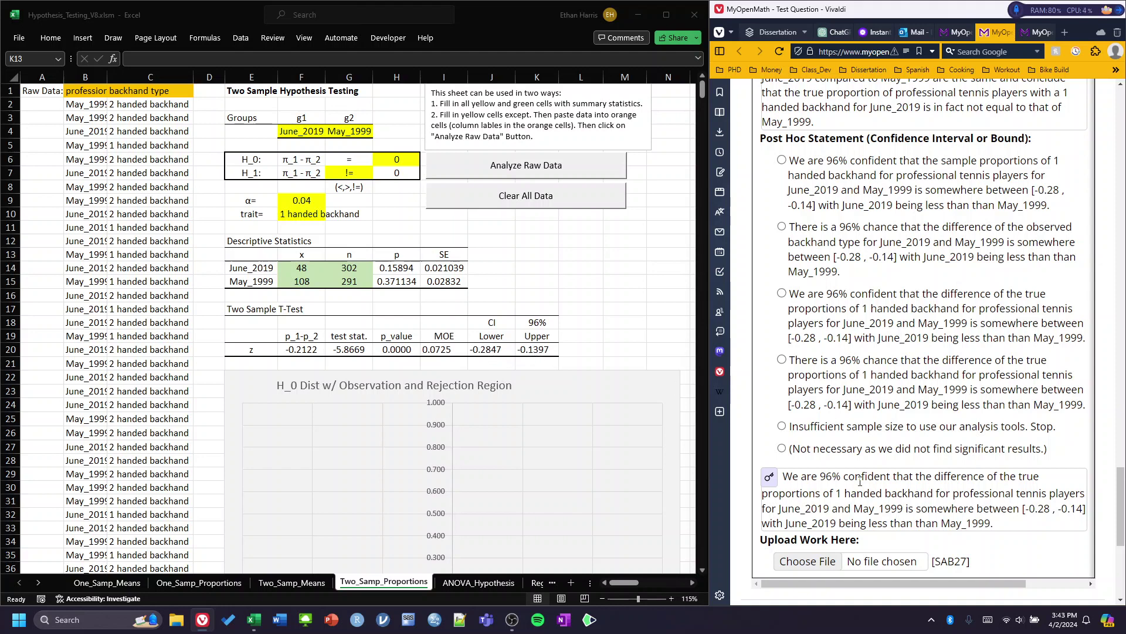
pyautogui.scroll(-3, 954, 474)
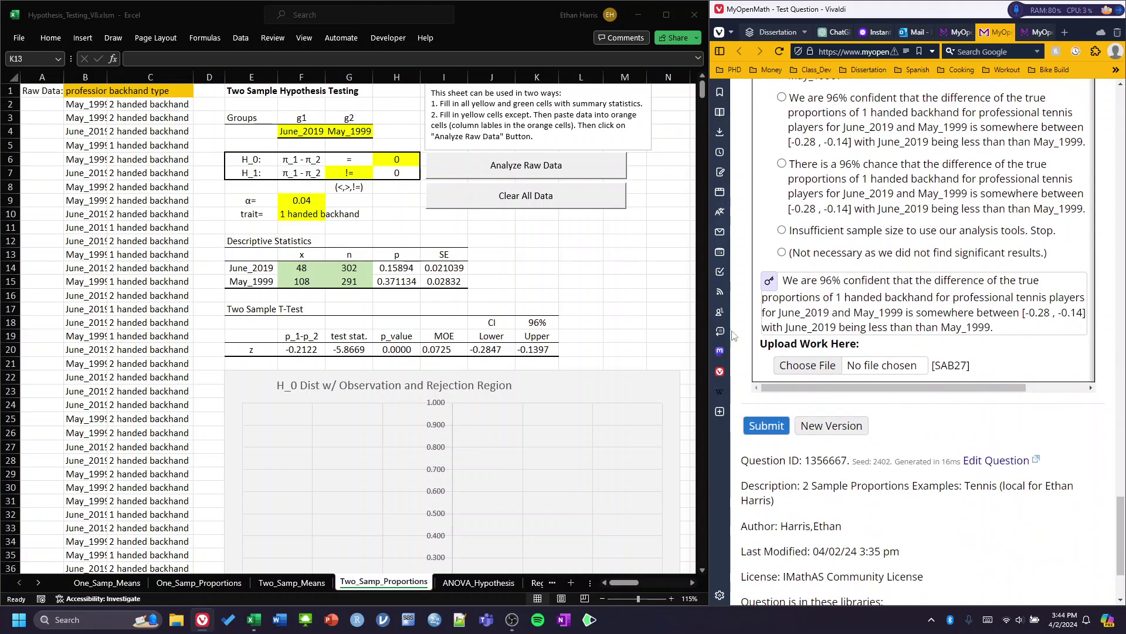
# - Return to the p value and confidence interval answers, and inspect June_2019's x count in the worksheet's descriptive statistics
pyautogui.scroll(2, 878, 363)
pyautogui.scroll(15, 878, 362)
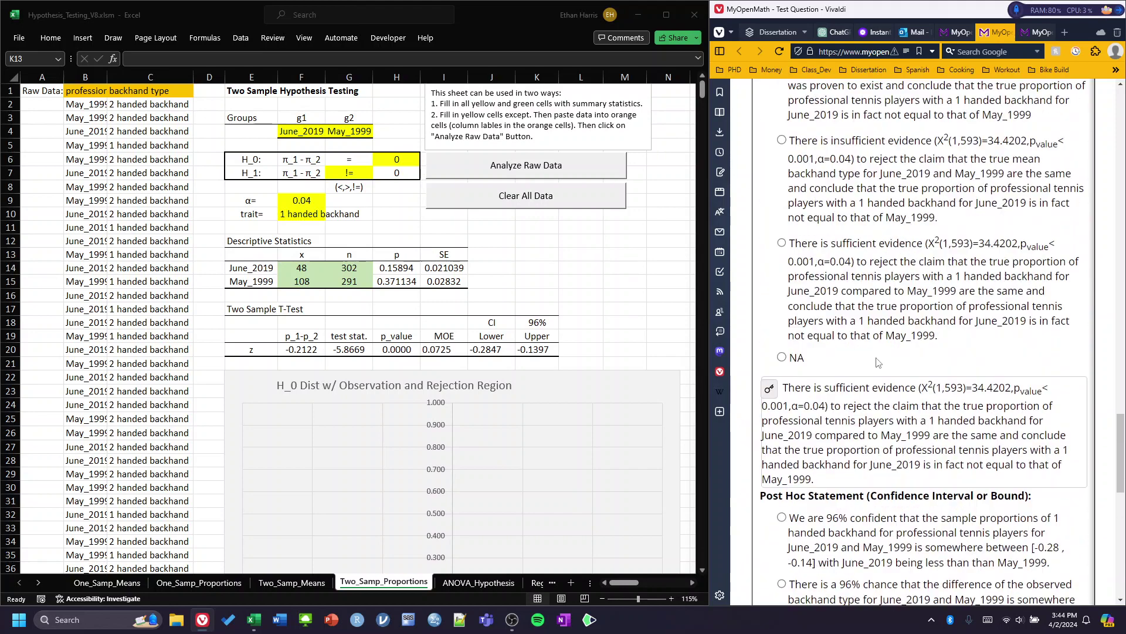
pyautogui.scroll(7, 878, 363)
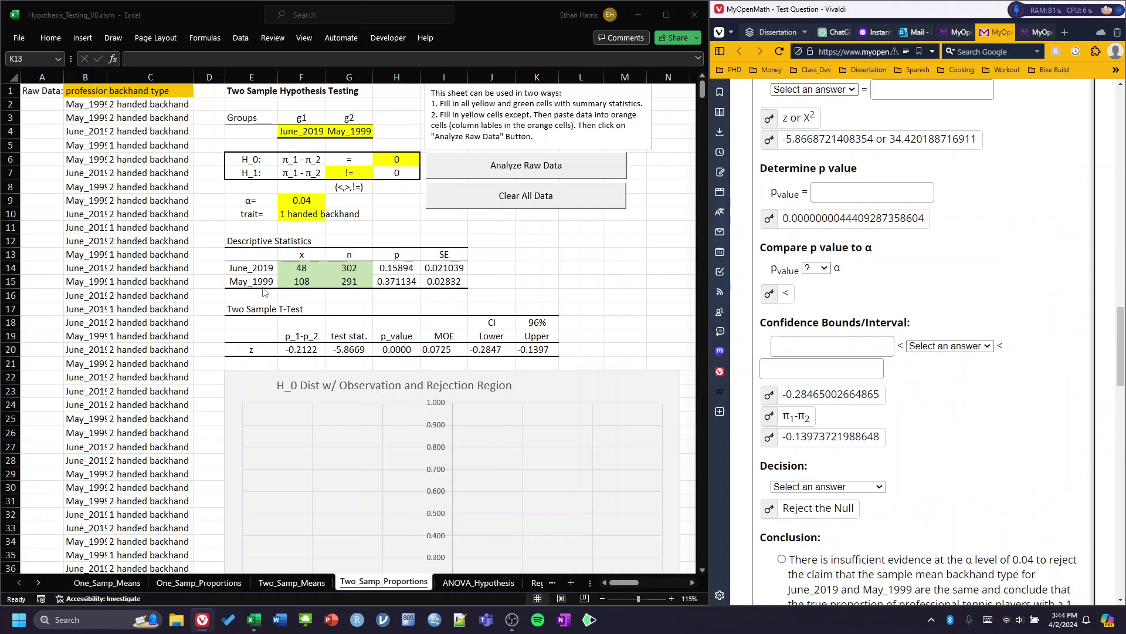
pyautogui.click(307, 268)
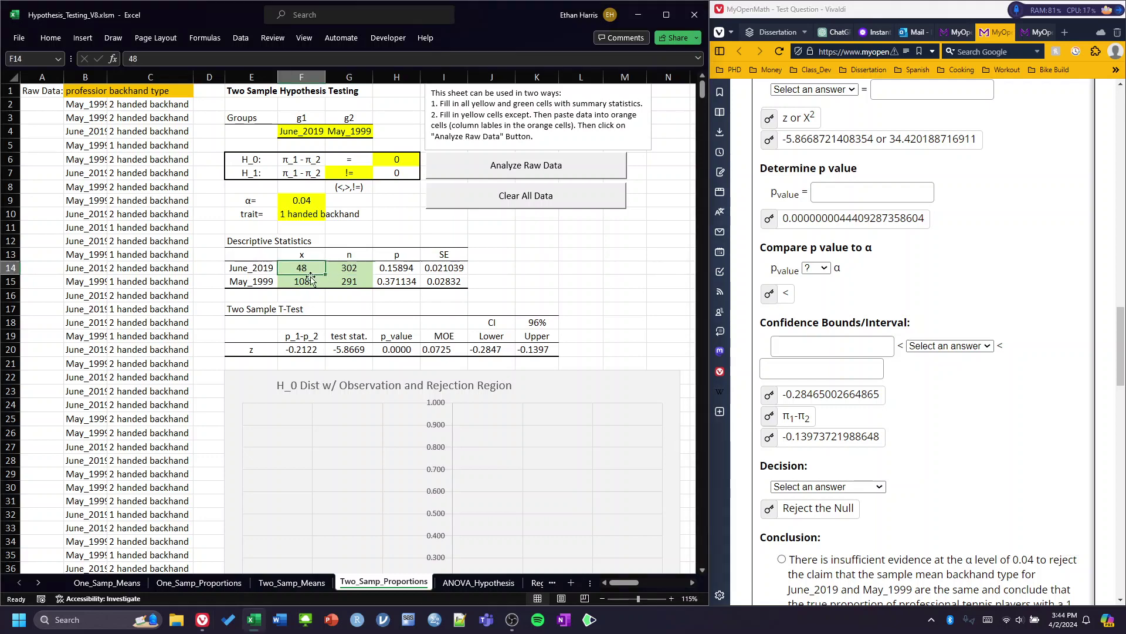
pyautogui.click(598, 255)
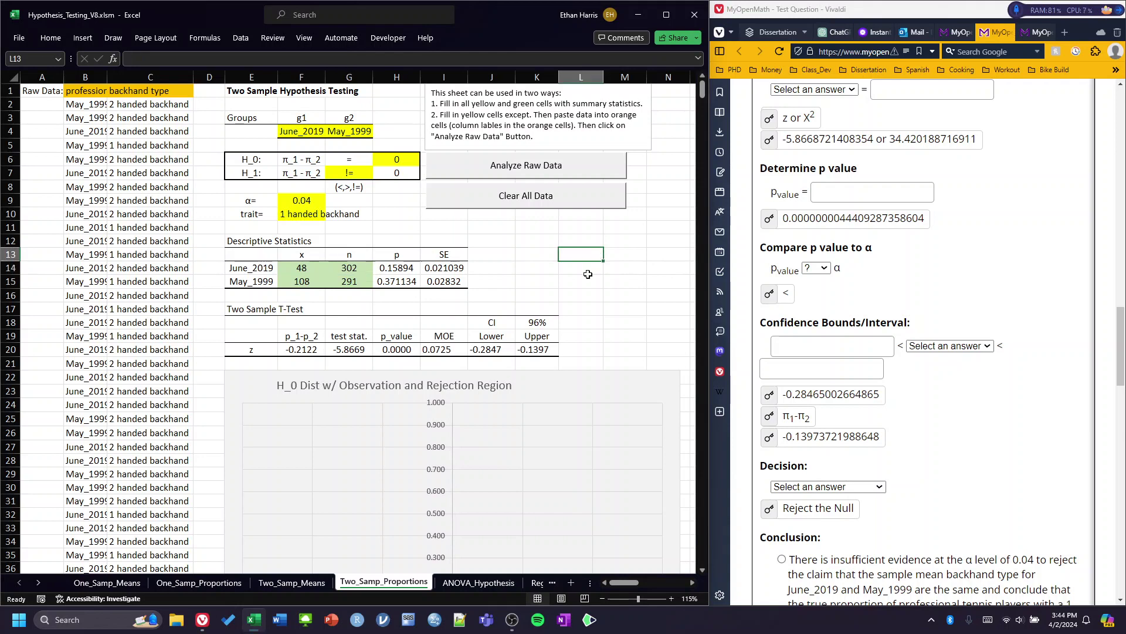